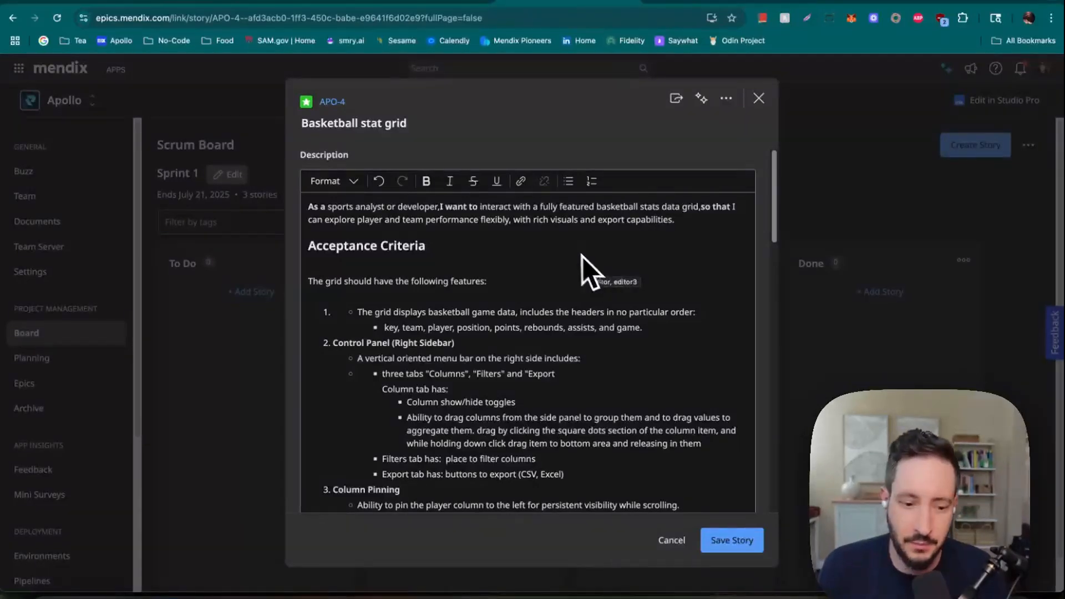
# Review the Basketball stat grid story's acceptance criteria and the testing user credentials at the end of its description.
pyautogui.scroll(-1, 491, 267)
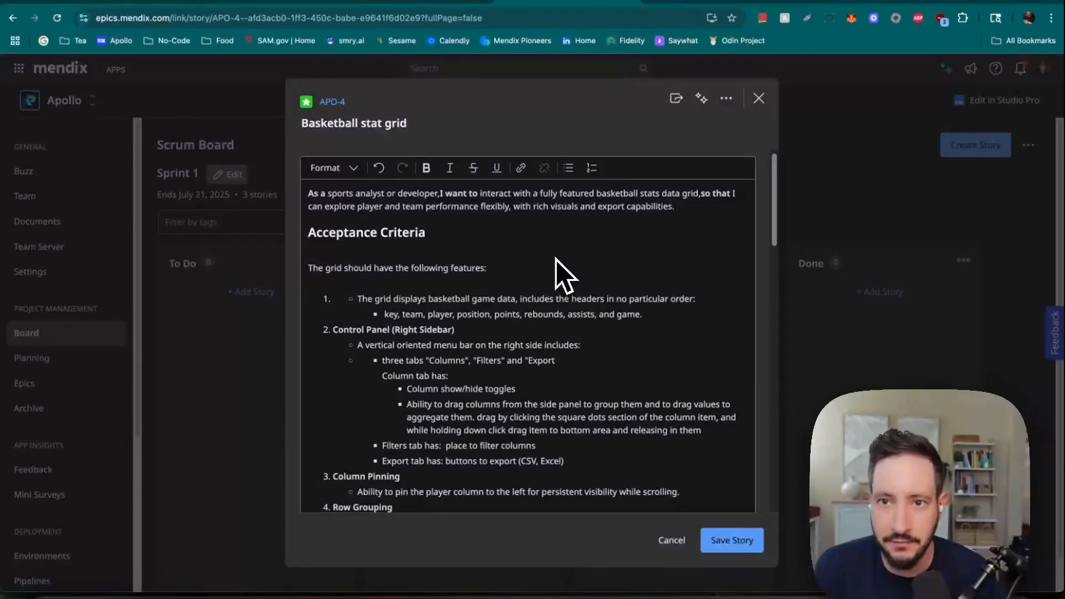
pyautogui.scroll(-4, 561, 261)
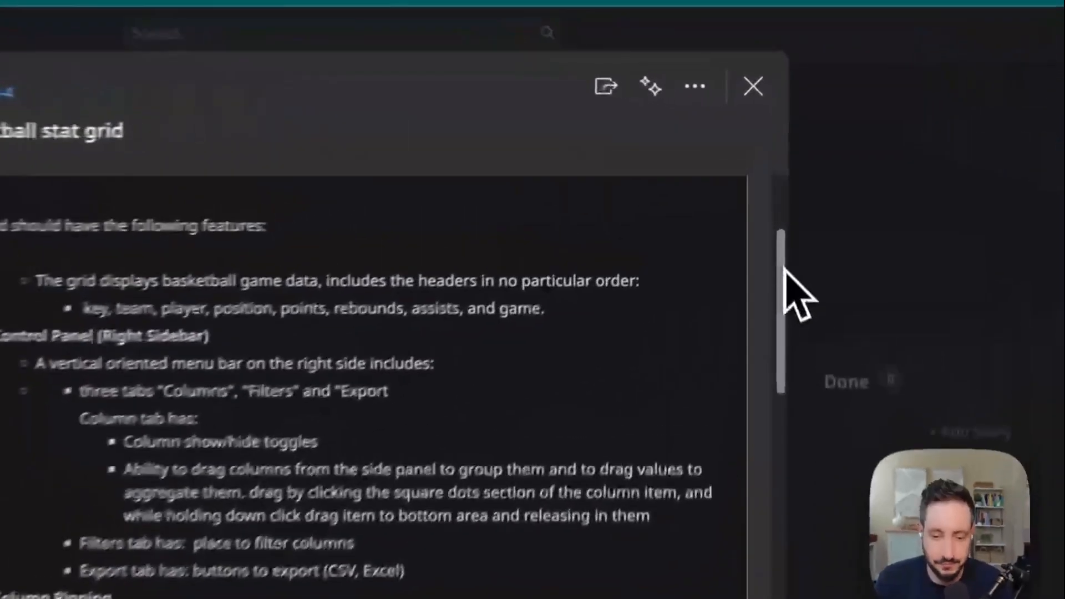
pyautogui.scroll(-7, 777, 205)
pyautogui.scroll(20, 805, 368)
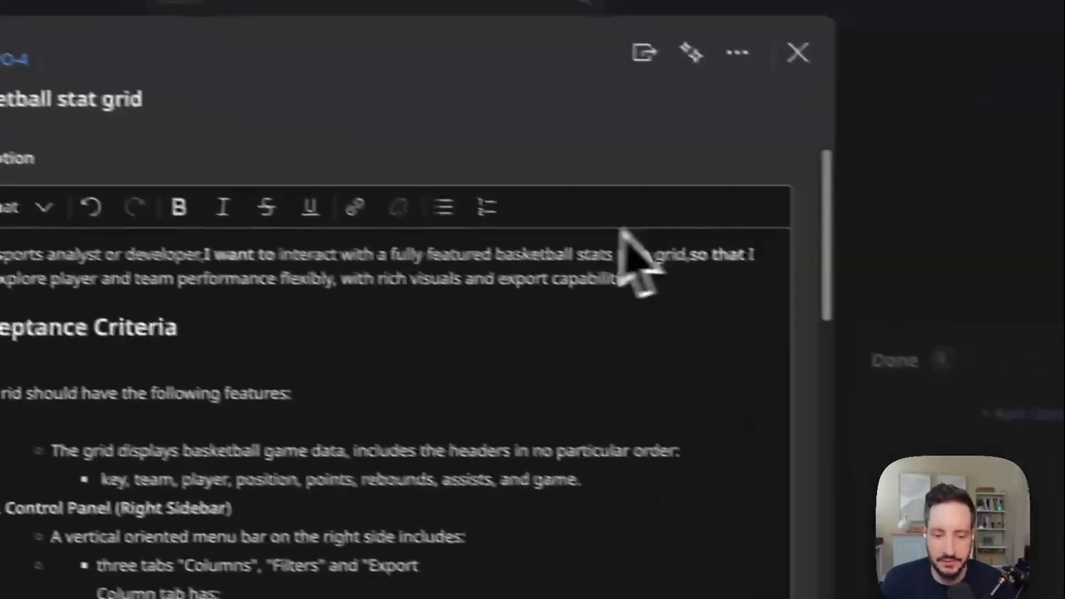
pyautogui.moveTo(845, 192); pyautogui.dragTo(855, 302)
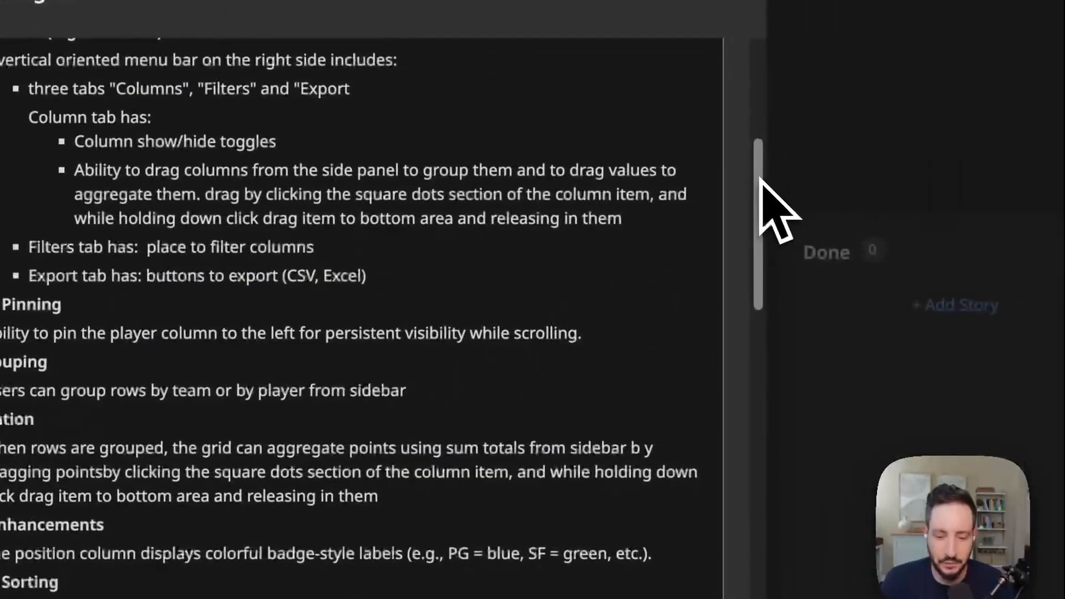
pyautogui.moveTo(901, 245); pyautogui.dragTo(902, 333)
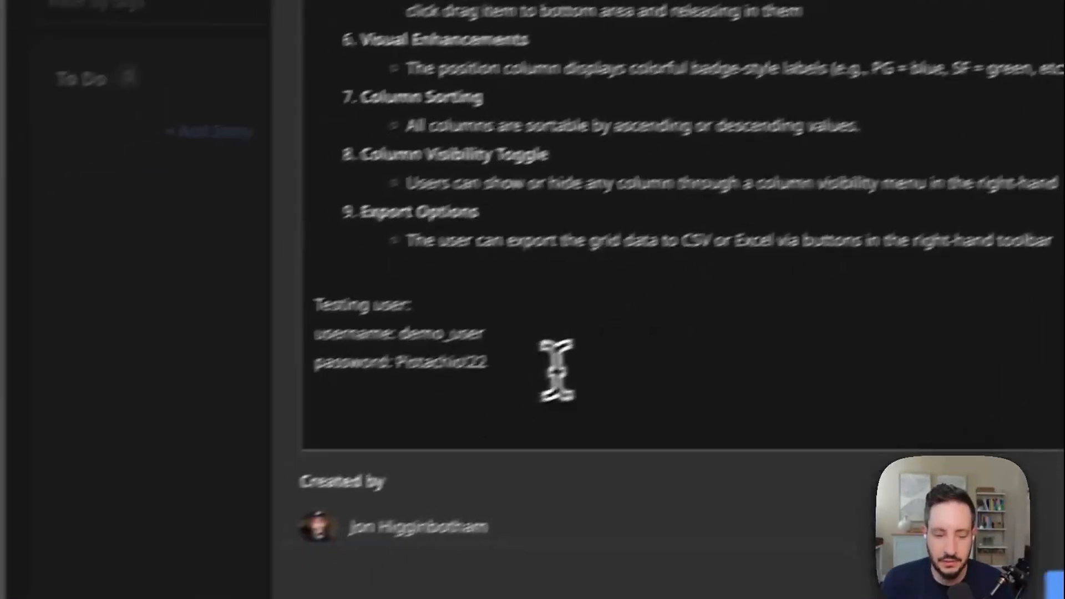
pyautogui.moveTo(555, 369); pyautogui.dragTo(307, 321)
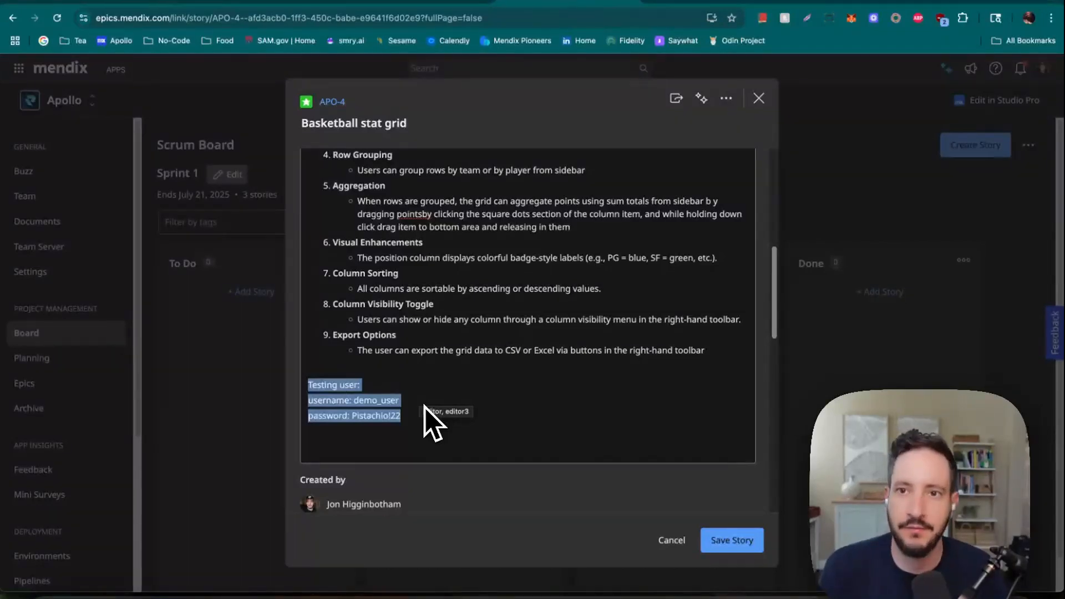
pyautogui.scroll(10, 425, 411)
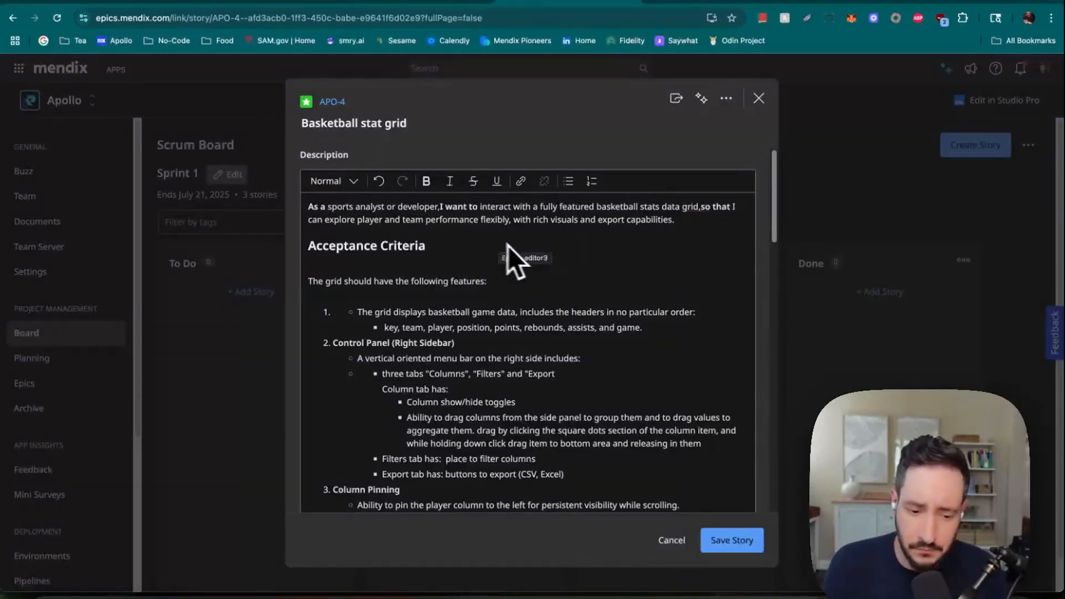
pyautogui.scroll(-9, 654, 217)
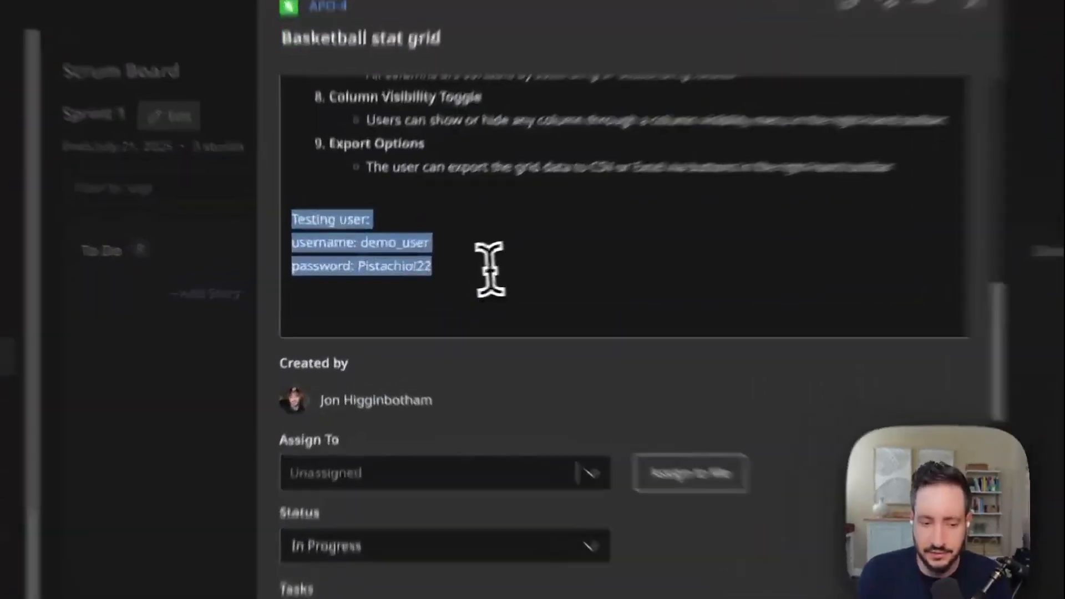
# Save the Basketball stat grid story and move its card from In Progress to Testing.
pyautogui.click(438, 277)
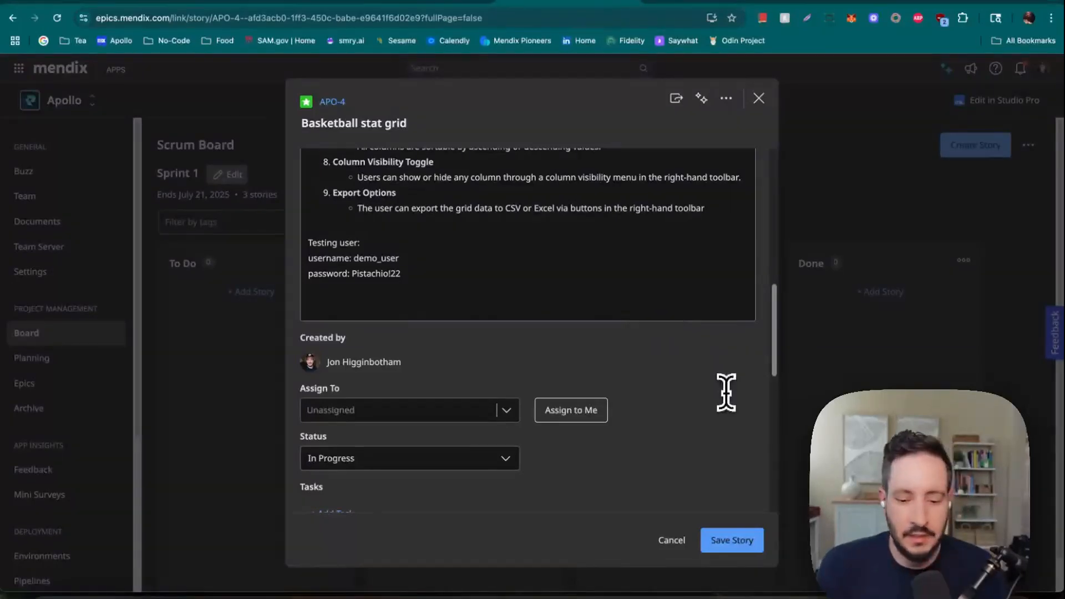
pyautogui.click(739, 540)
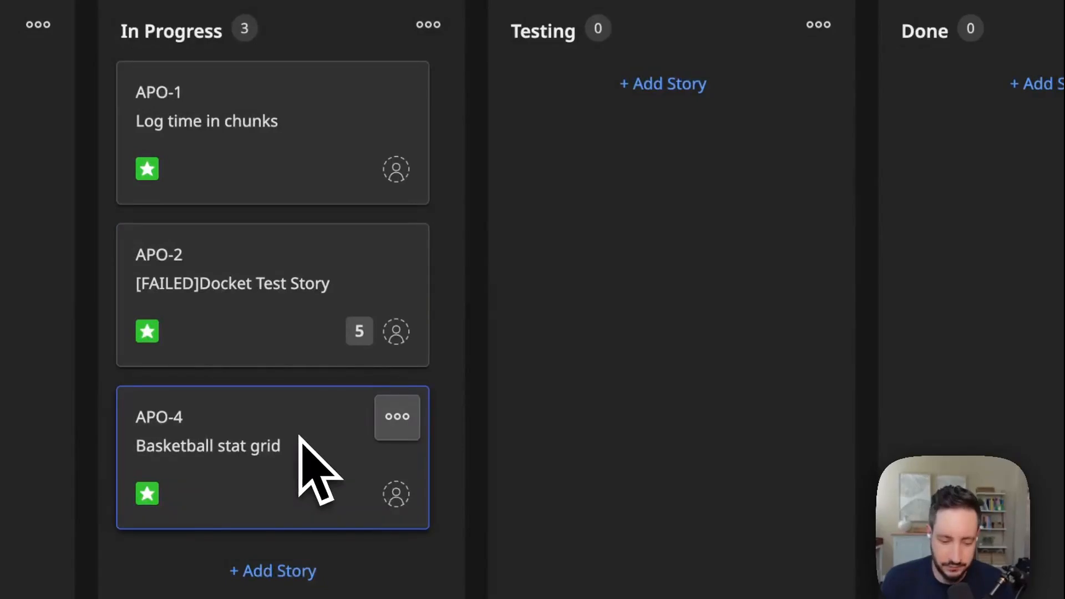
pyautogui.moveTo(301, 433); pyautogui.dragTo(747, 90)
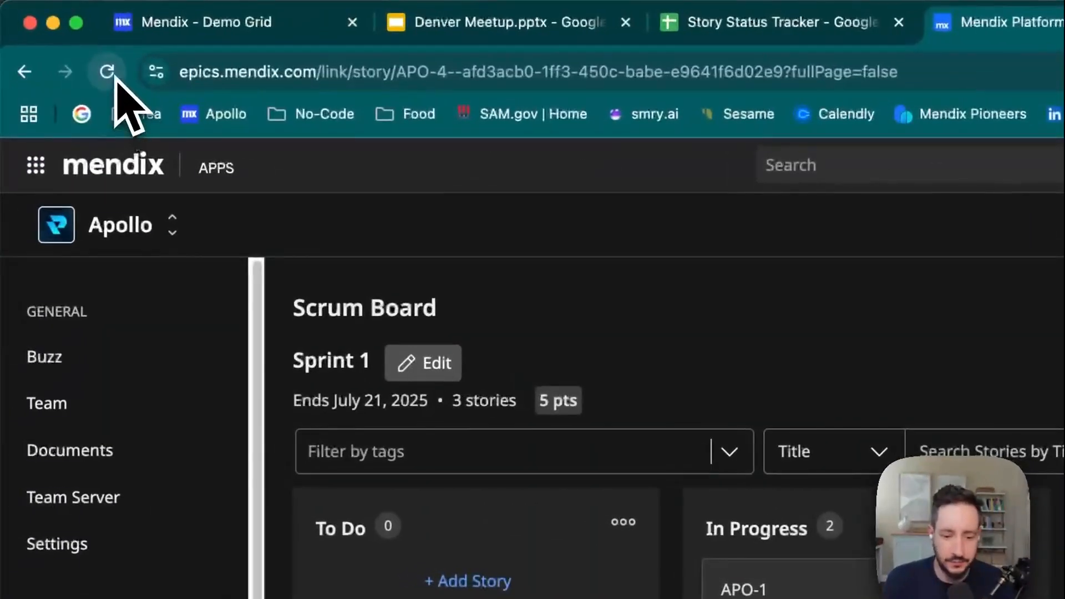
# Reload the scrum board and open the Basketball stat grid story in the Testing column to check its title.
pyautogui.click(115, 77)
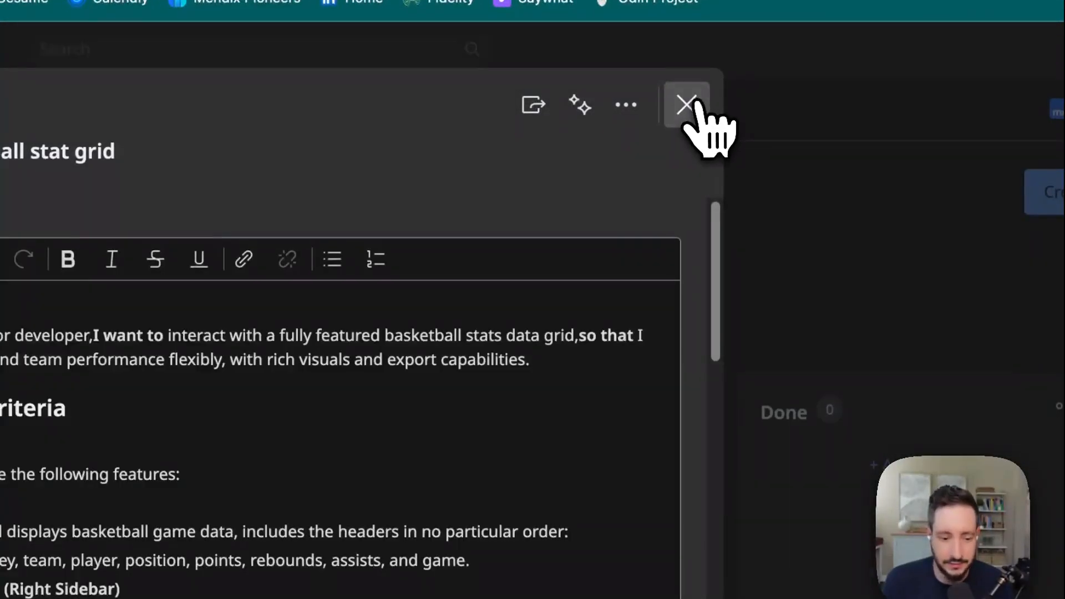
pyautogui.click(700, 102)
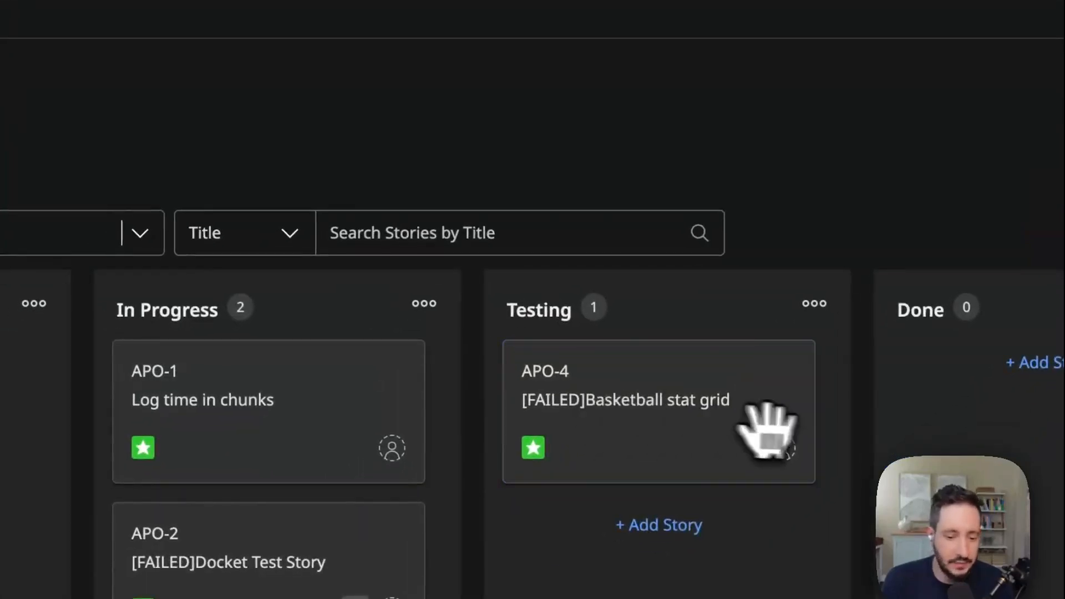
pyautogui.click(742, 428)
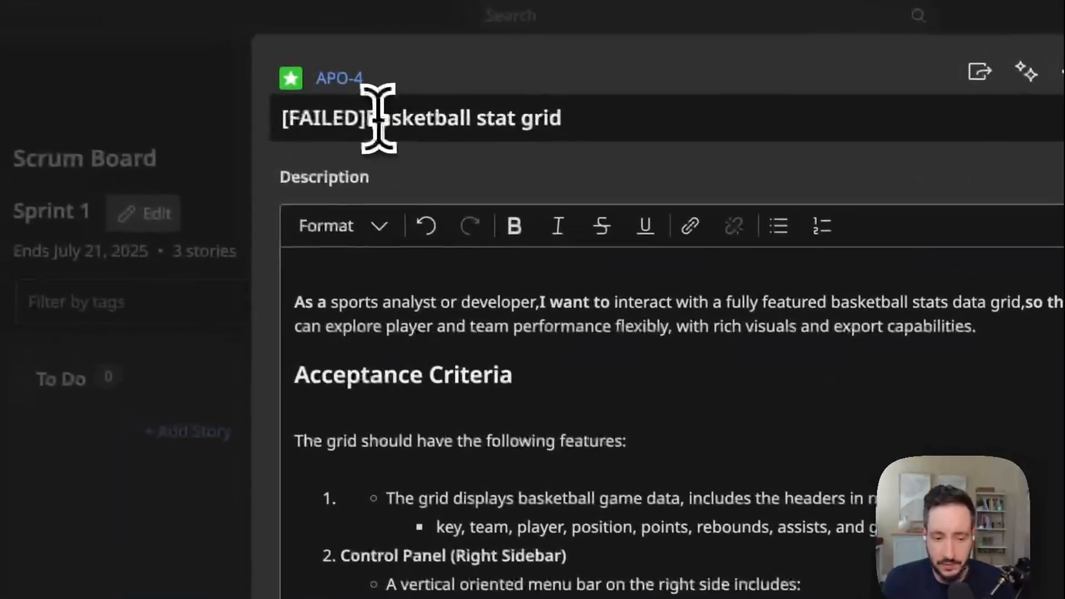
pyautogui.moveTo(369, 118); pyautogui.dragTo(265, 119)
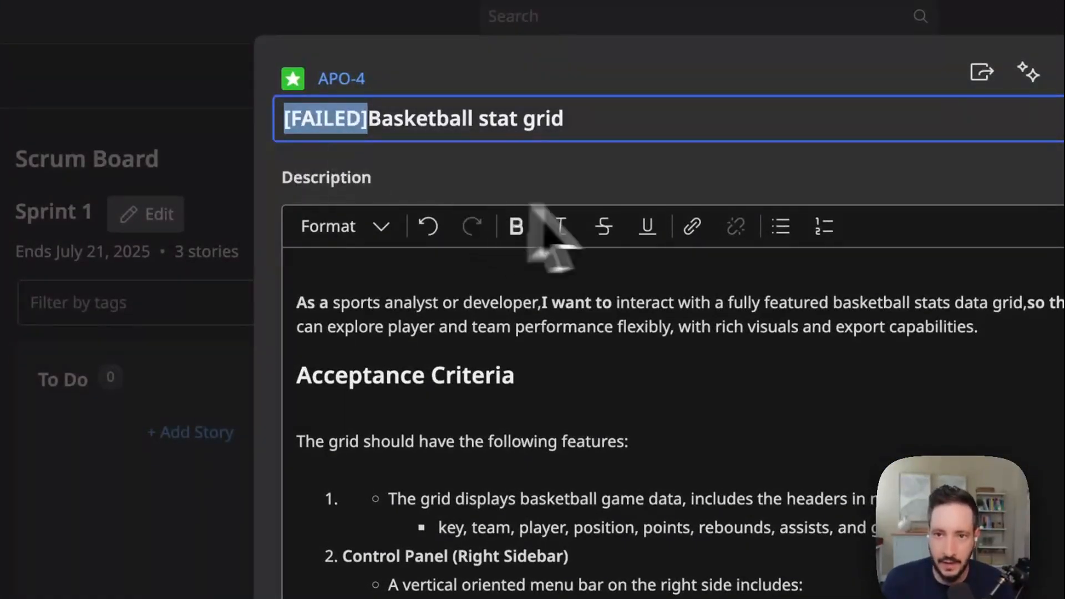
pyautogui.click(695, 177)
# Examine the test run result at the end of the story's description and open the linked video.
pyautogui.scroll(-15, 737, 266)
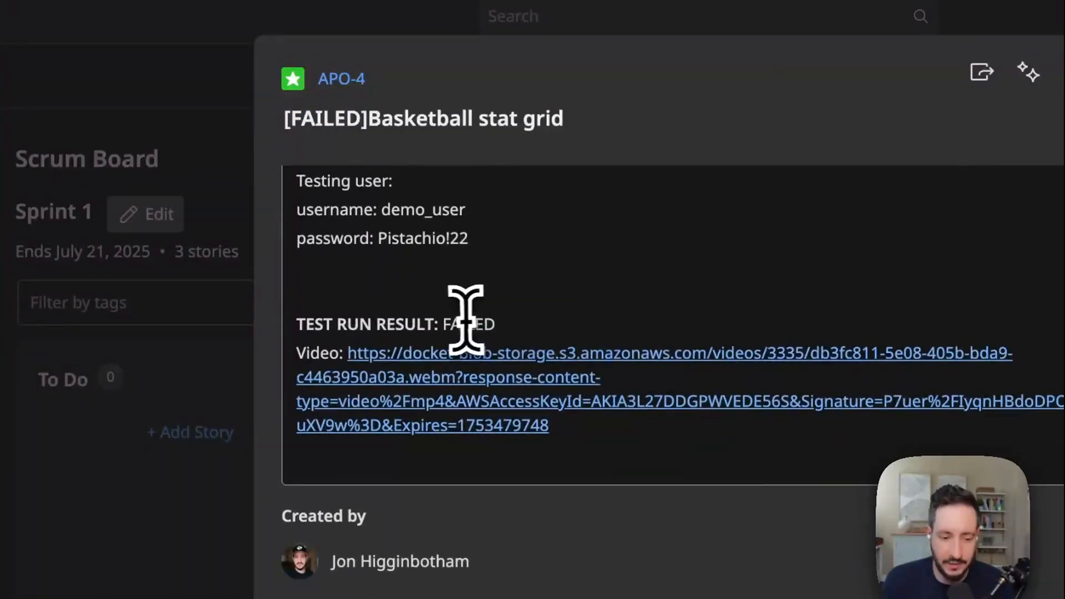
pyautogui.moveTo(441, 323); pyautogui.dragTo(494, 325)
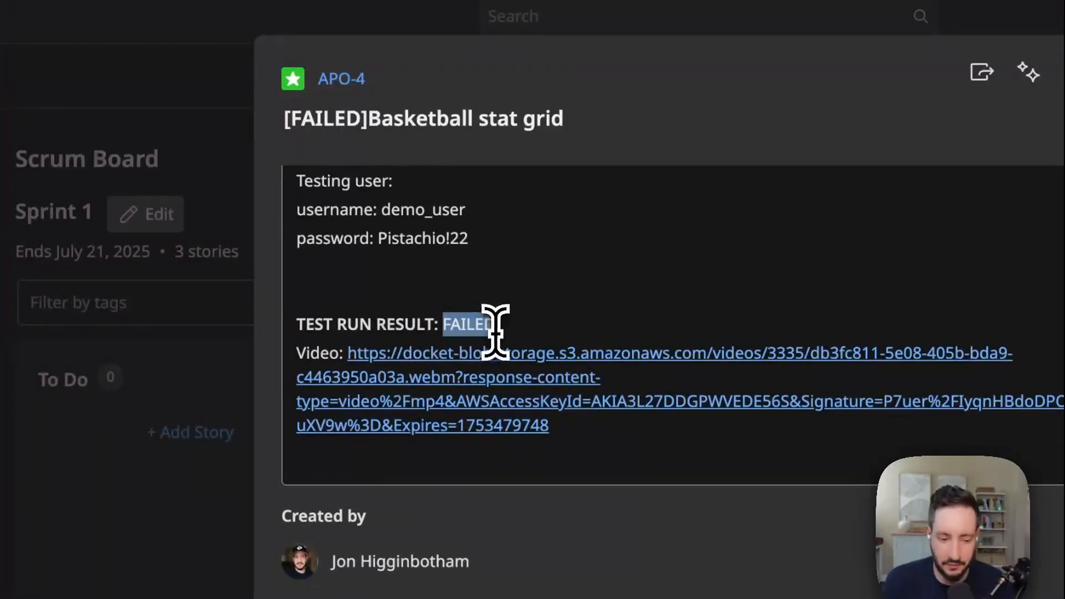
pyautogui.click(608, 460)
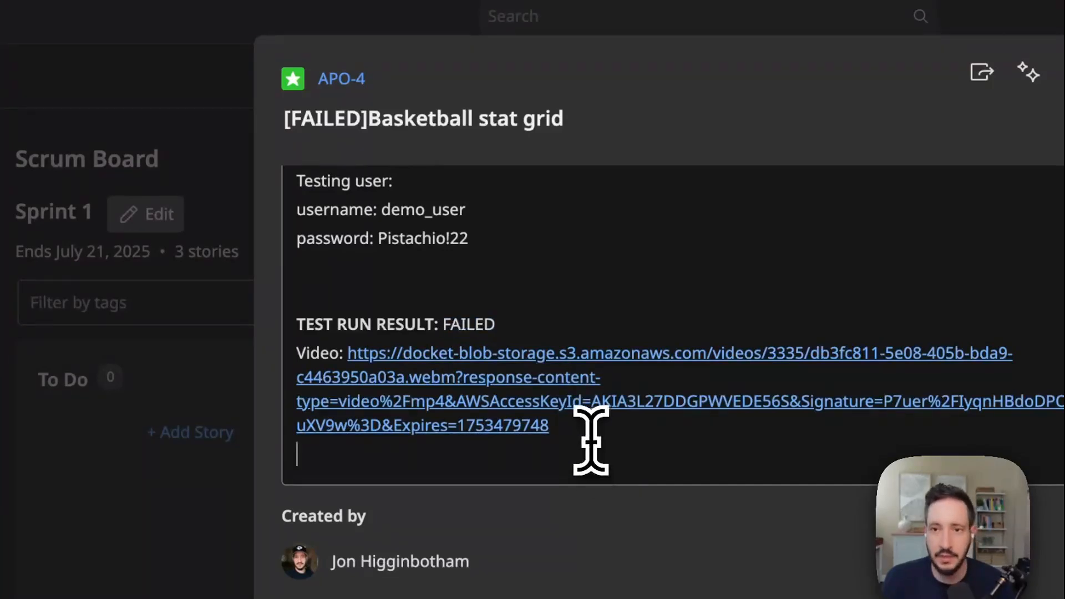
pyautogui.moveTo(580, 435); pyautogui.dragTo(351, 352)
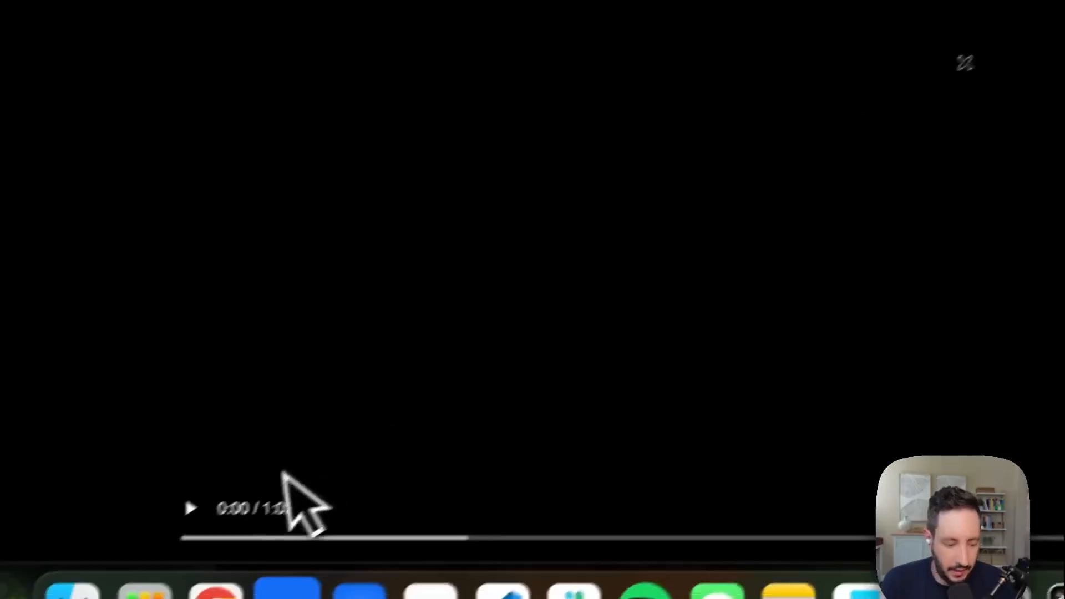
# Play the test run video, skip ahead through the login and basketball grid checks, and close the video.
pyautogui.click(216, 492)
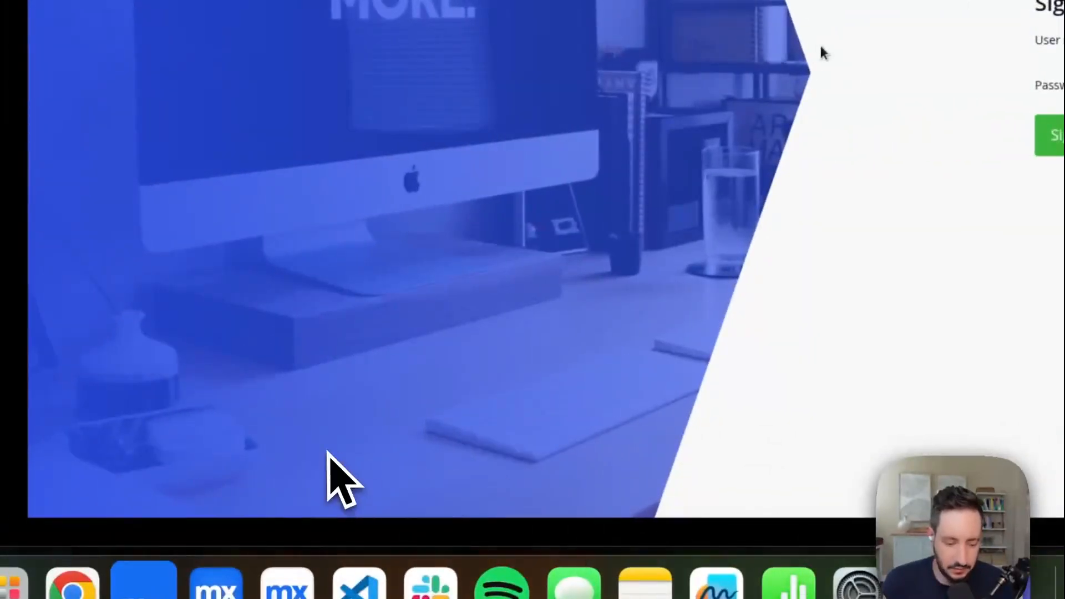
pyautogui.moveTo(282, 513)
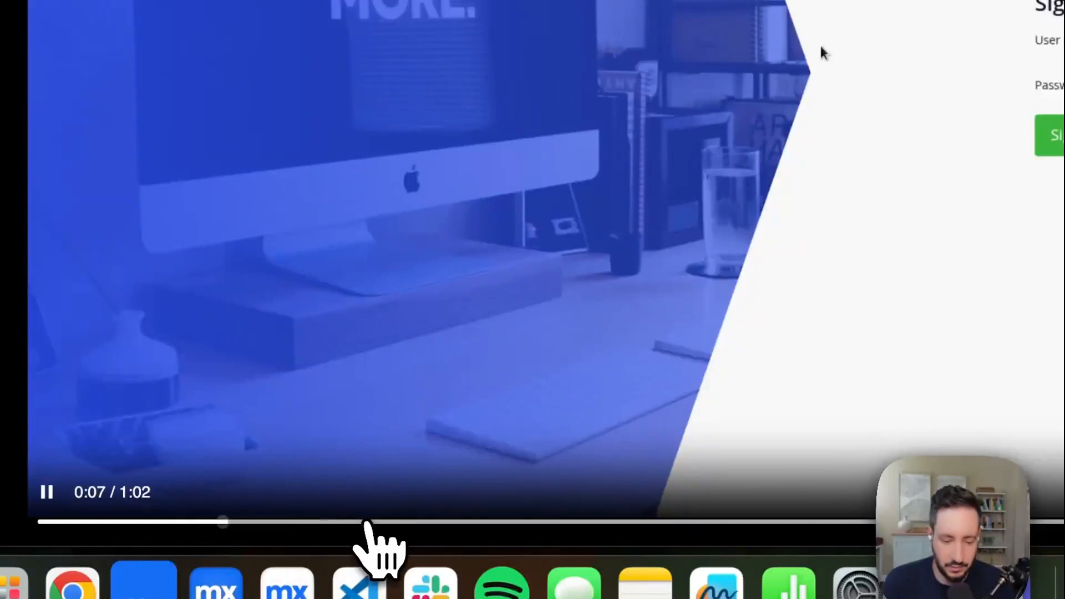
pyautogui.moveTo(377, 524); pyautogui.dragTo(466, 524)
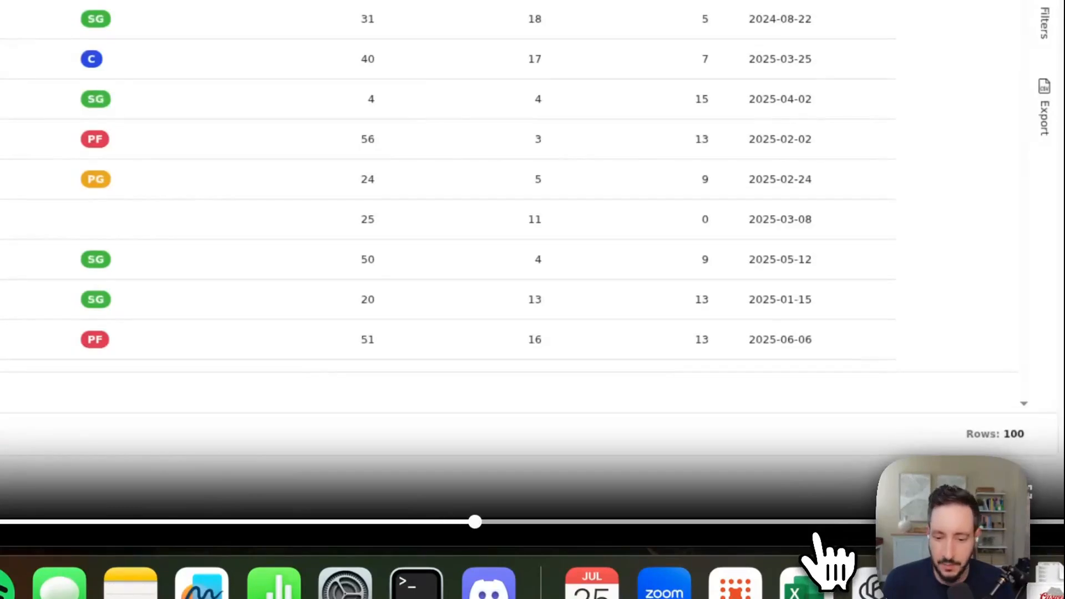
pyautogui.click(867, 522)
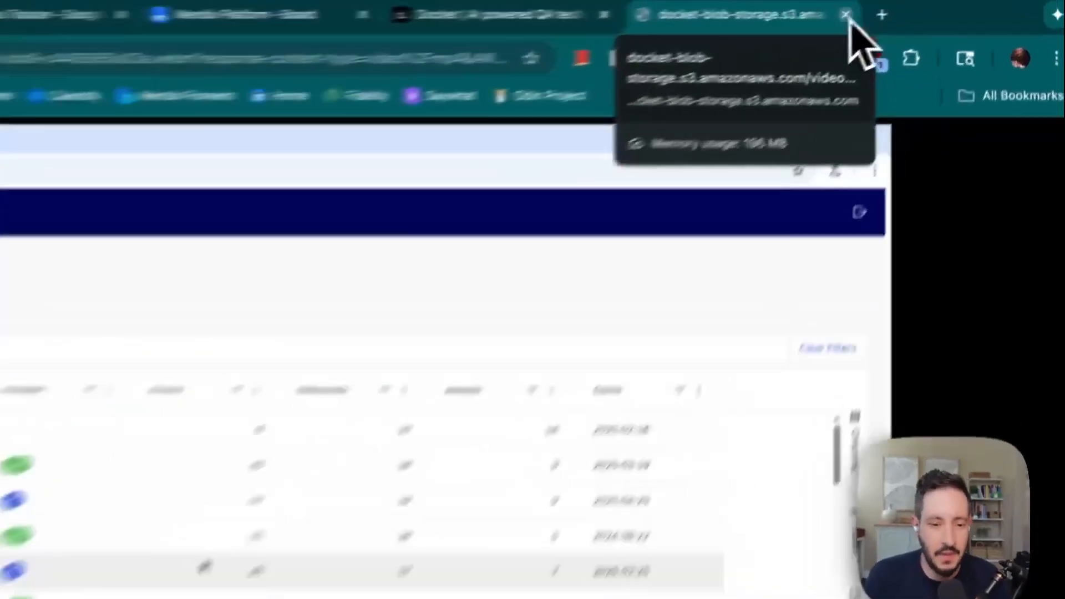
pyautogui.click(821, 19)
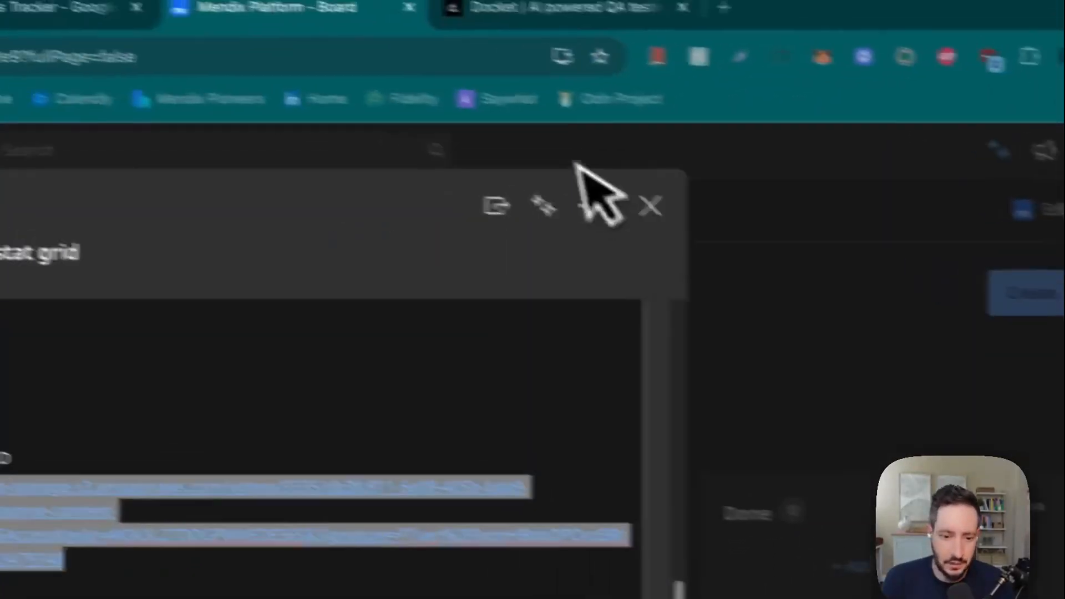
# Switch to n8n and open the Run Test workflow in the QA Pipeline project.
pyautogui.moveTo(72, 27); pyautogui.dragTo(355, 28)
pyautogui.click(89, 349)
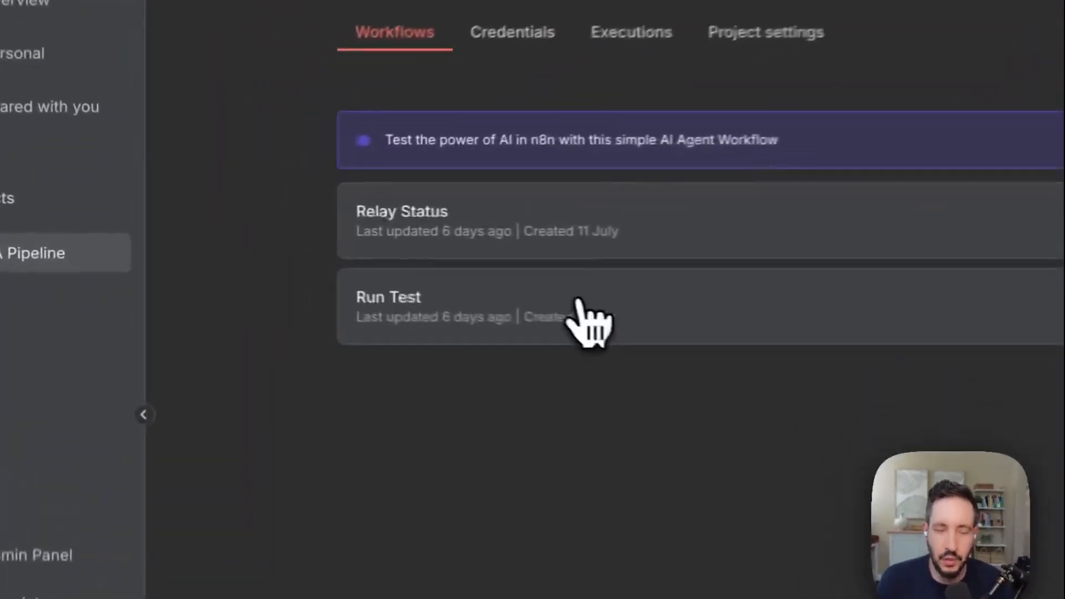
pyautogui.click(364, 275)
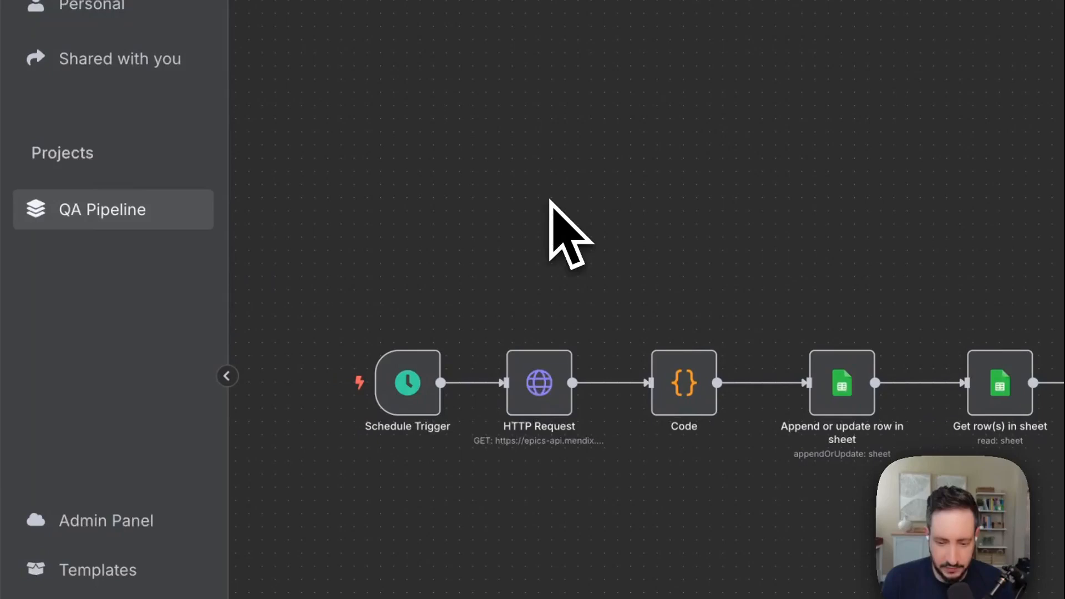
# Examine the first half of the Run Test workflow, highlighting the Append or update row and Get row(s) sheet nodes.
pyautogui.moveTo(432, 392)
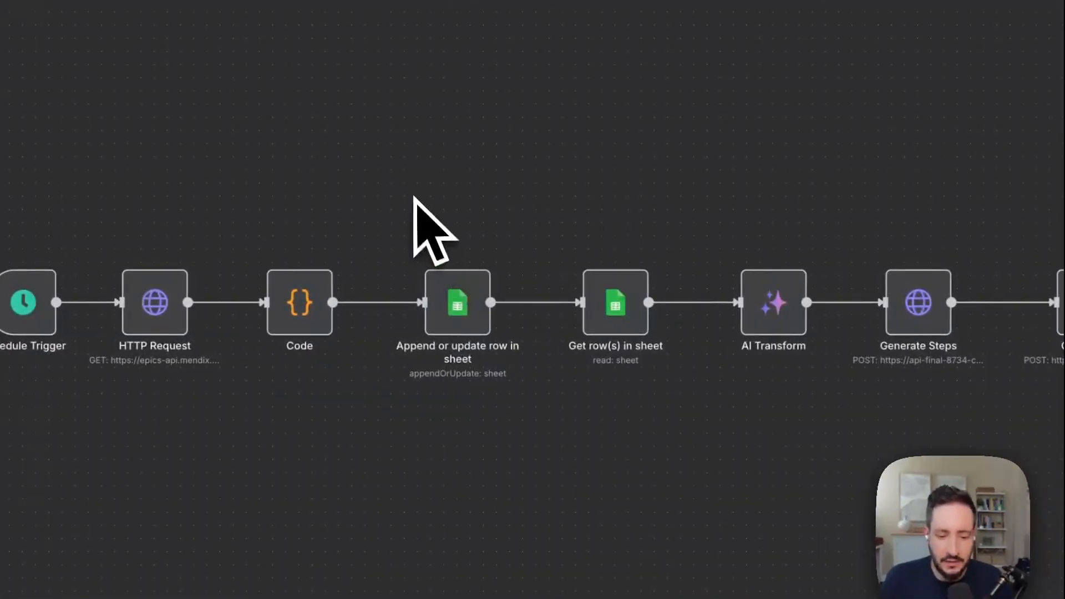
pyautogui.moveTo(411, 192); pyautogui.dragTo(716, 421)
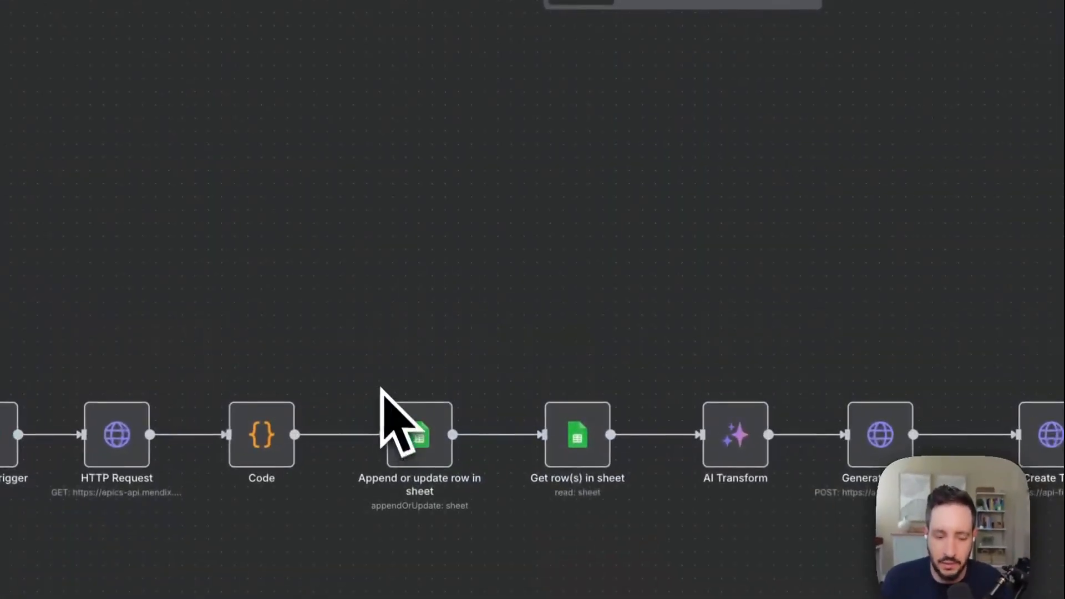
pyautogui.moveTo(428, 297); pyautogui.dragTo(548, 354)
pyautogui.moveTo(555, 477); pyautogui.dragTo(669, 531)
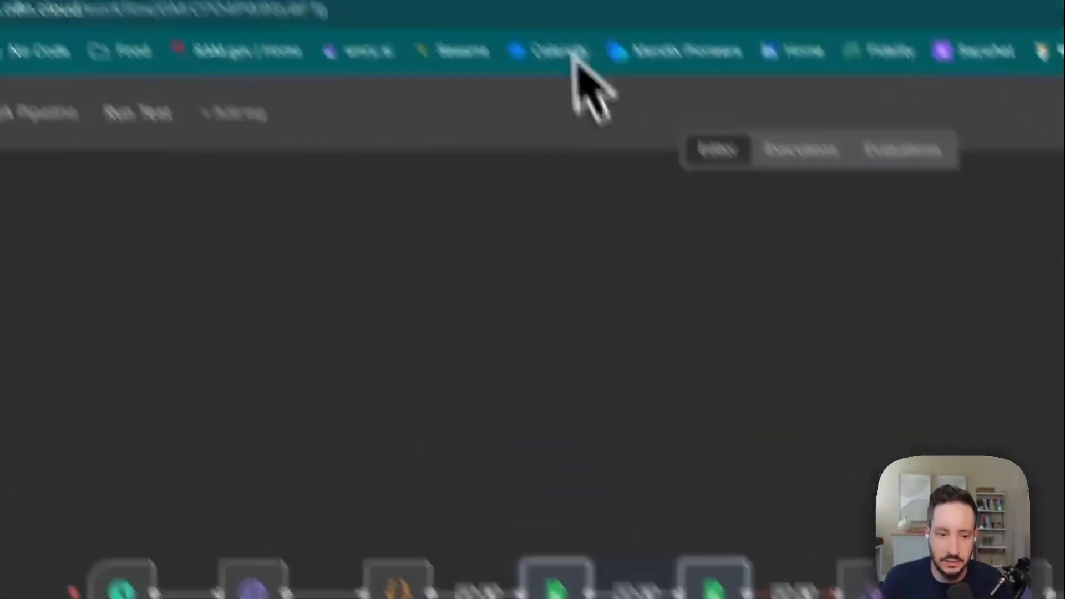
pyautogui.click(587, 25)
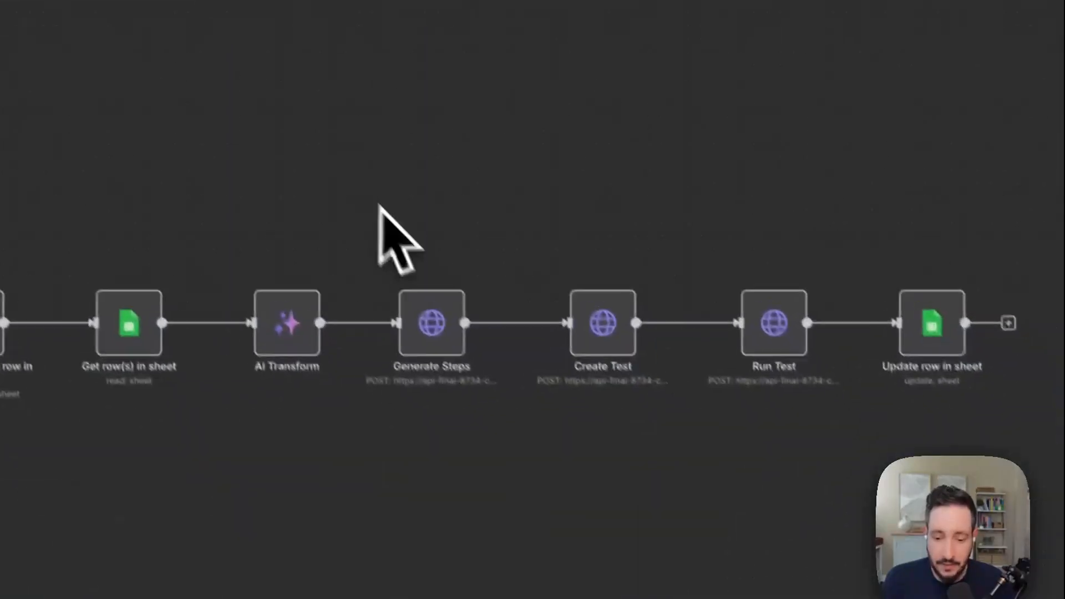
# Examine the Generate Steps, Create Test and Run Test request nodes by highlighting them together.
pyautogui.moveTo(356, 180); pyautogui.dragTo(871, 475)
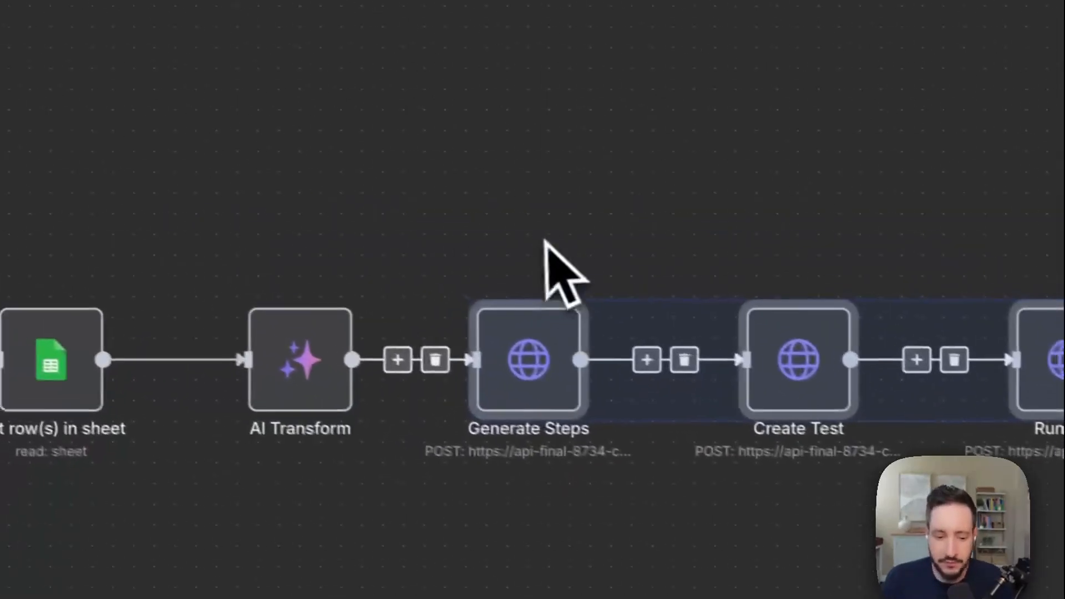
pyautogui.click(543, 240)
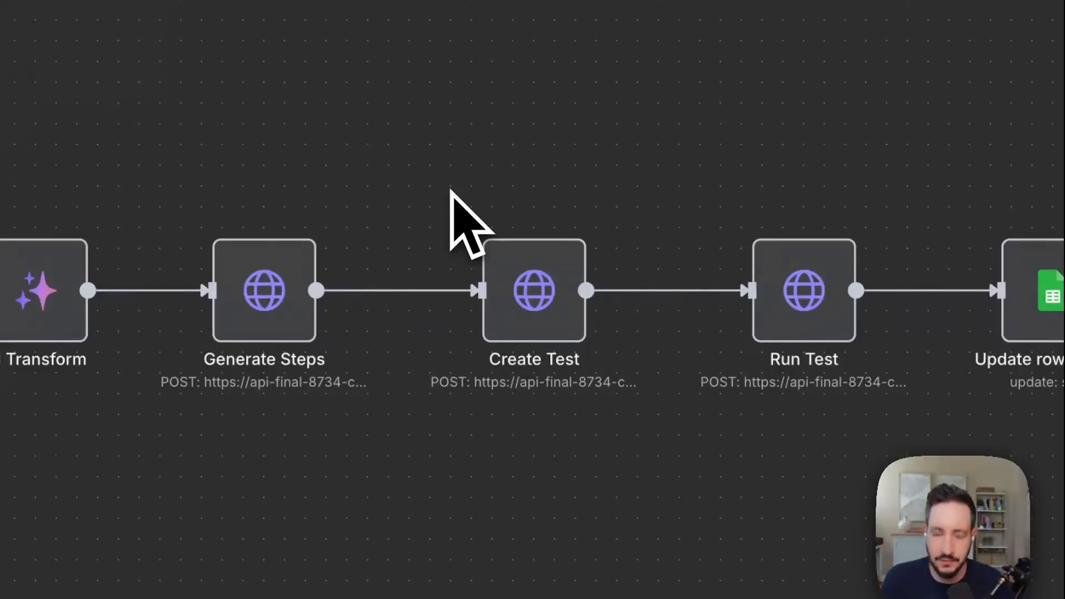
pyautogui.moveTo(443, 197); pyautogui.dragTo(935, 432)
pyautogui.click(823, 200)
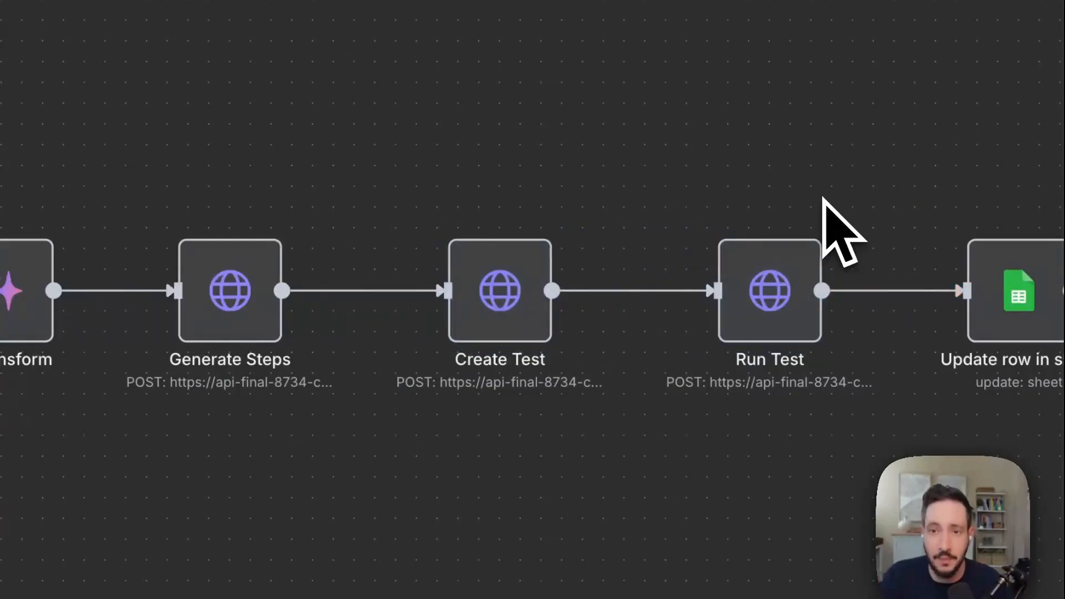
pyautogui.click(802, 278)
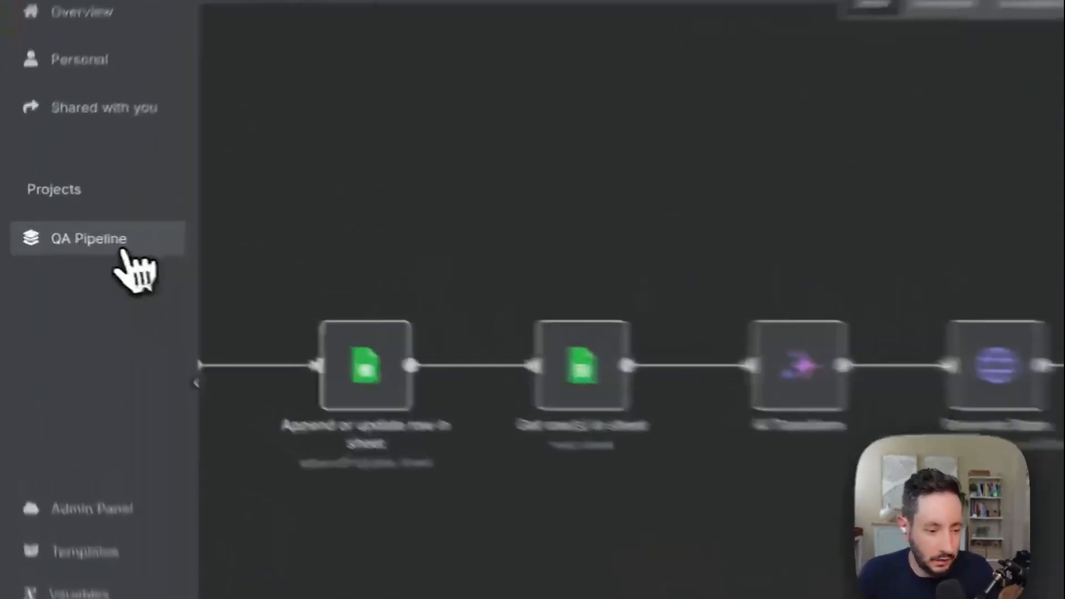
# Open the Relay Status workflow in the QA Pipeline project, look over its nodes through Update row in sheet, and execute it.
pyautogui.click(124, 252)
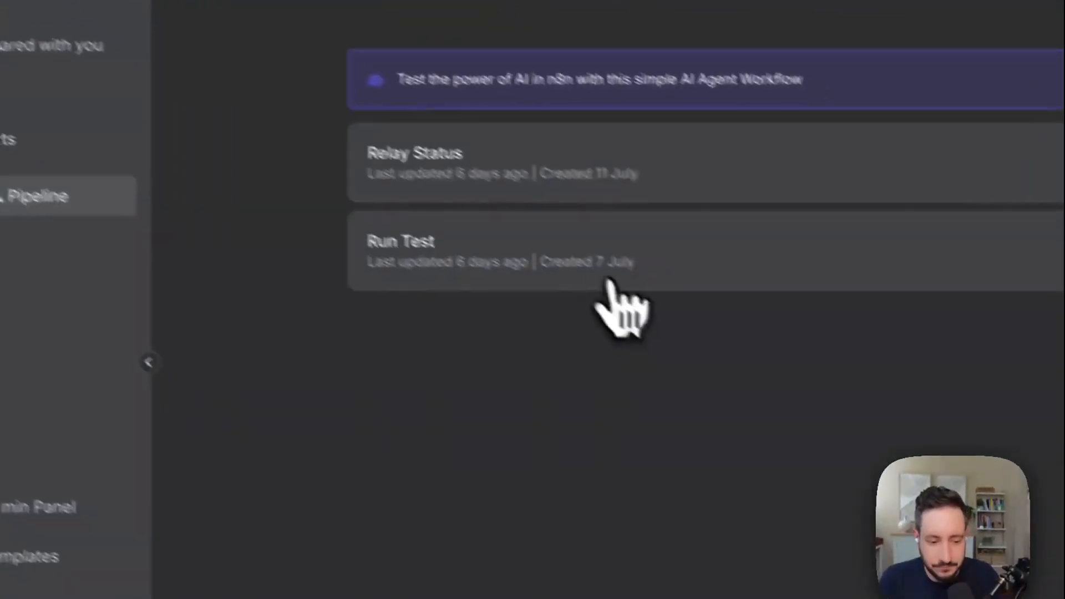
pyautogui.click(686, 165)
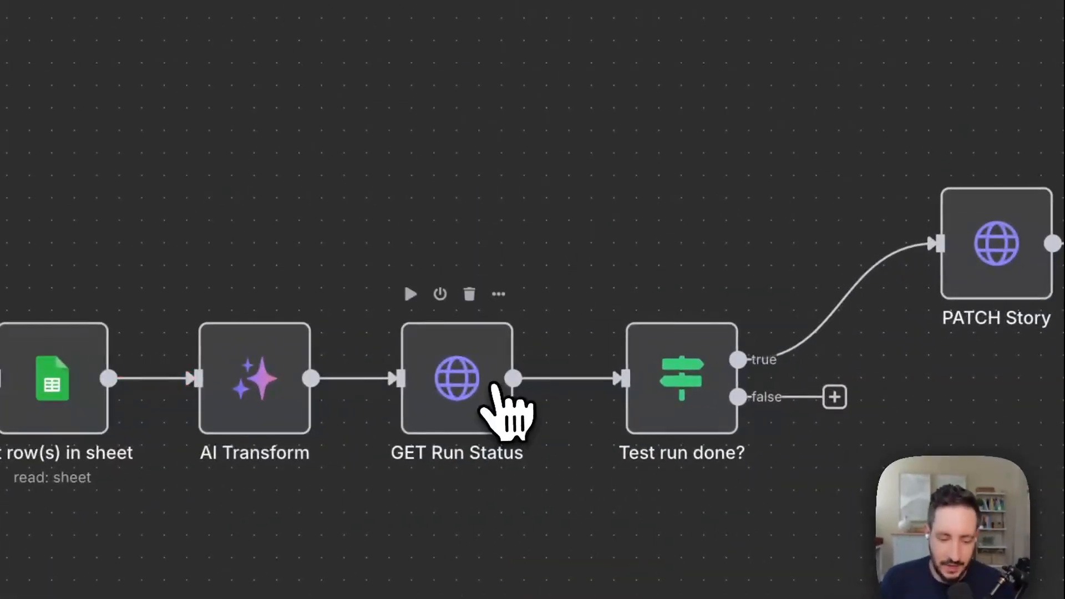
pyautogui.click(494, 385)
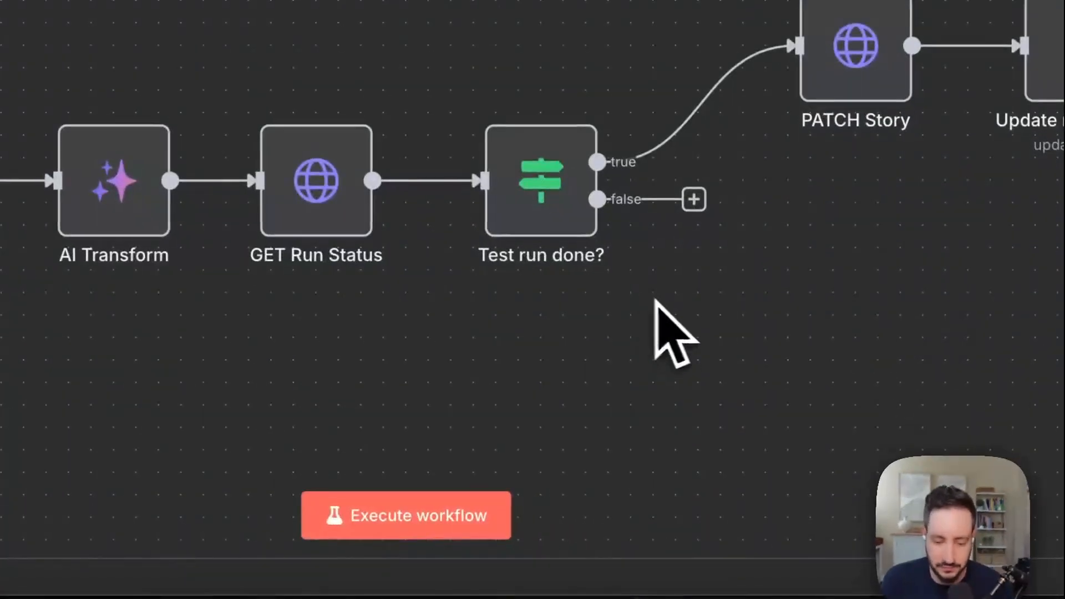
pyautogui.moveTo(749, 288); pyautogui.dragTo(392, 293)
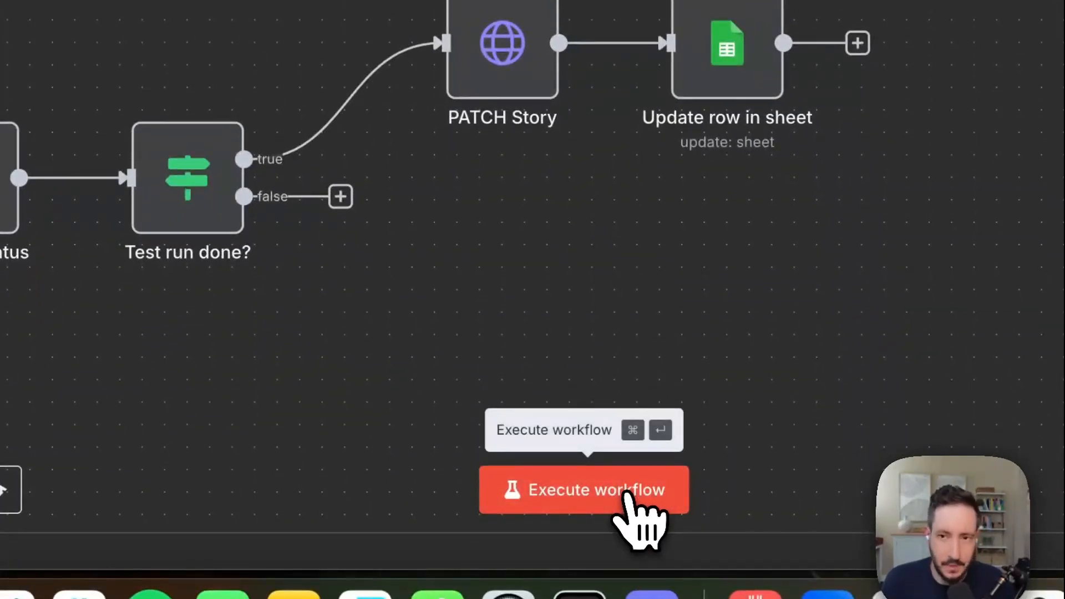
pyautogui.click(627, 494)
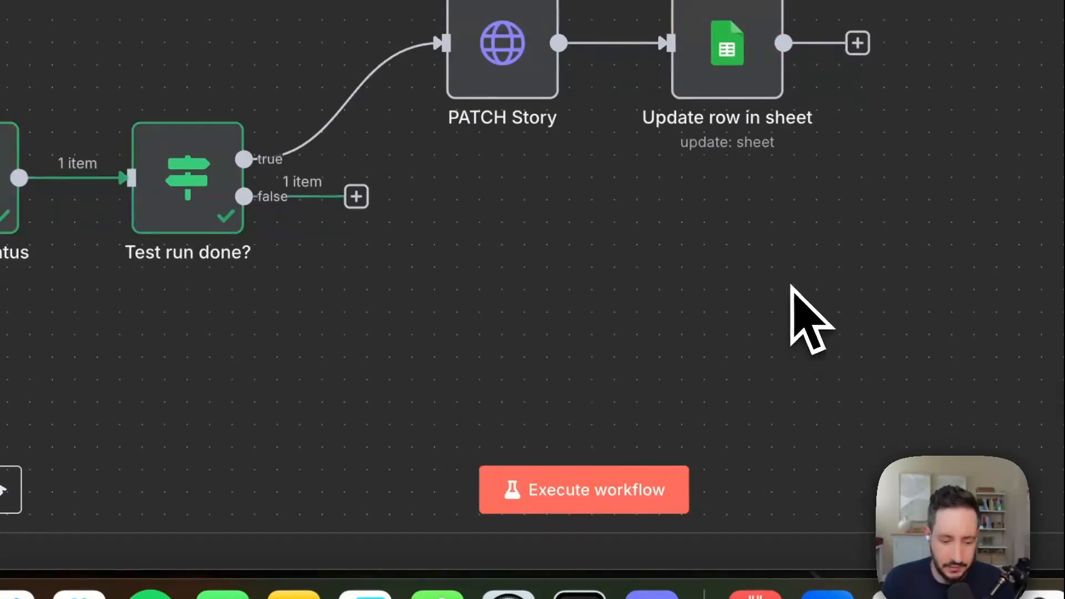
# Open the Test run done? node, examine its condition and the GET Run Status input JSON, and return to the canvas.
pyautogui.click(217, 184)
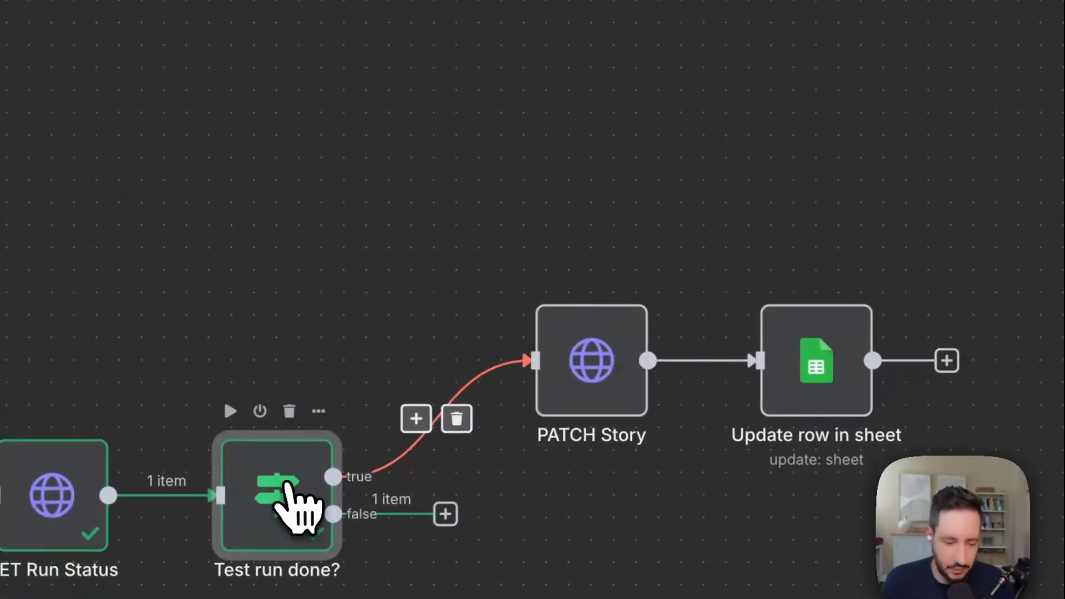
pyautogui.doubleClick(291, 491)
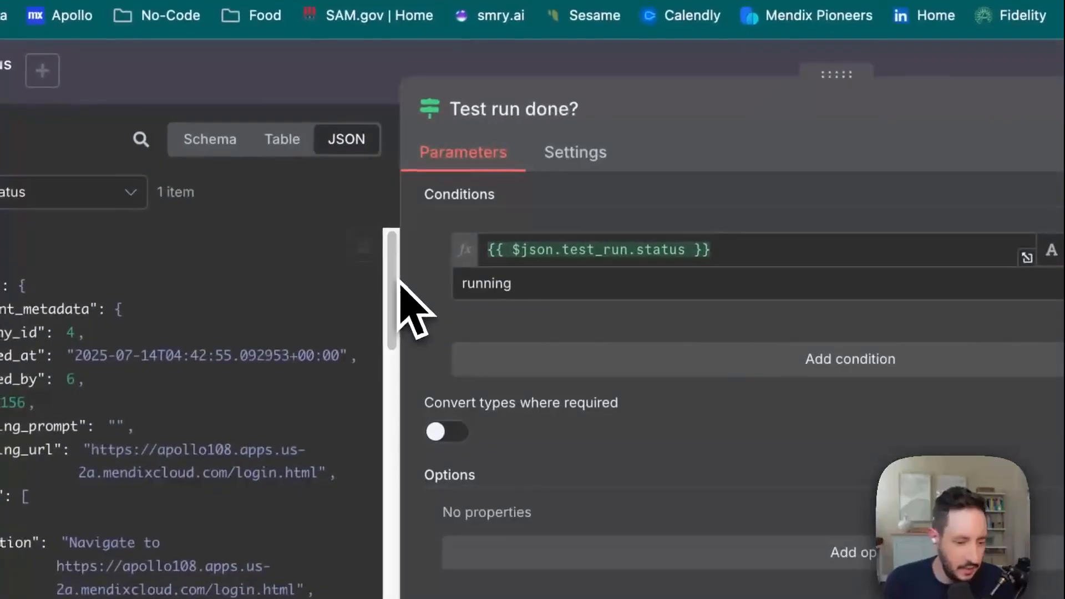
pyautogui.moveTo(394, 279); pyautogui.dragTo(488, 311)
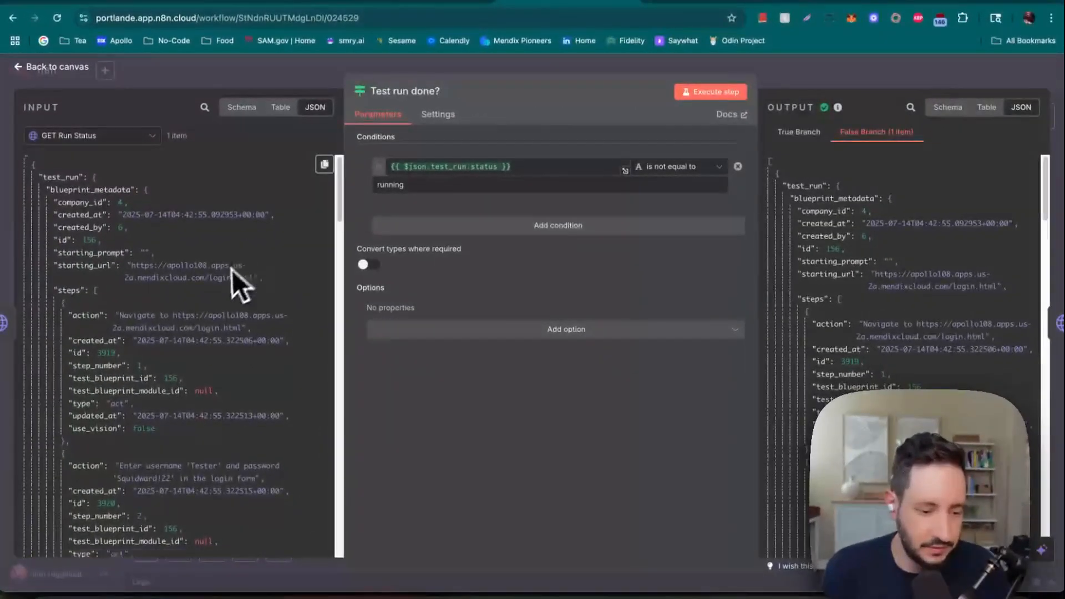
pyautogui.scroll(-5, 227, 272)
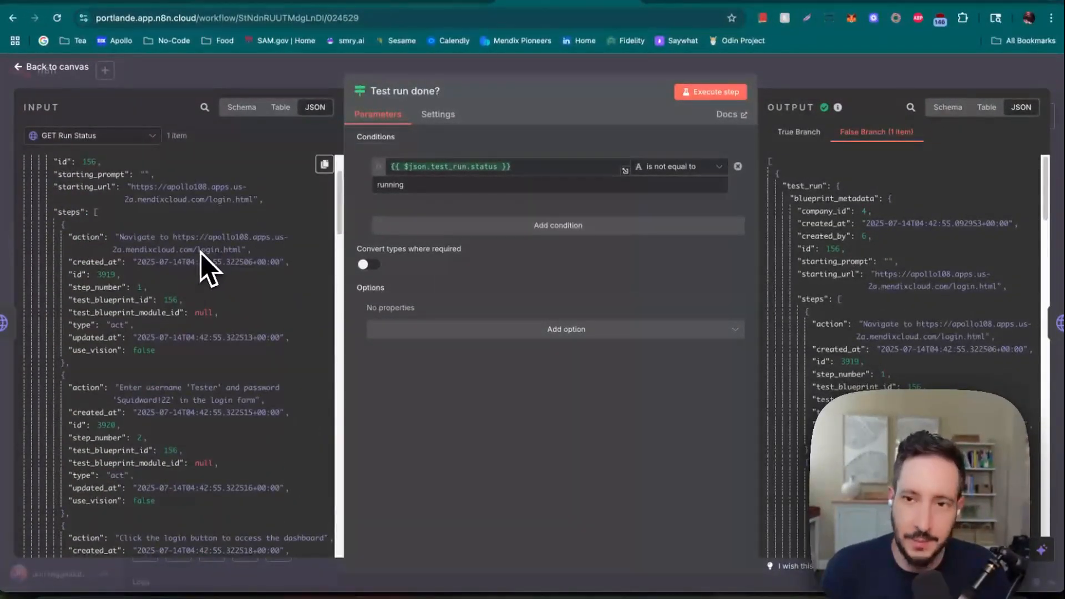
pyautogui.scroll(-15, 201, 261)
pyautogui.scroll(15, 228, 296)
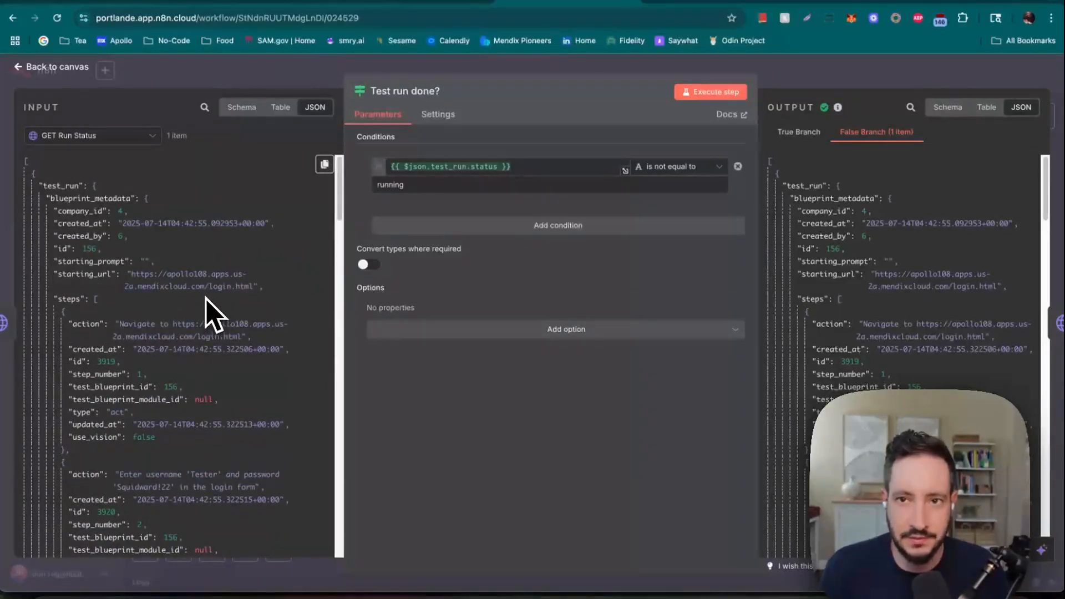
pyautogui.scroll(-5, 213, 308)
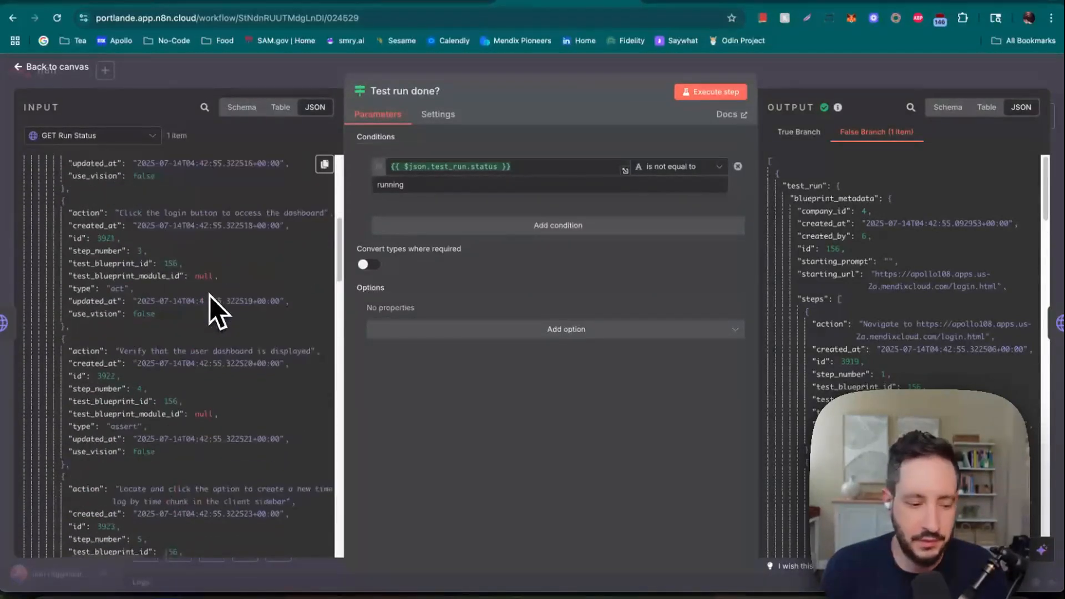
pyautogui.scroll(-8, 212, 293)
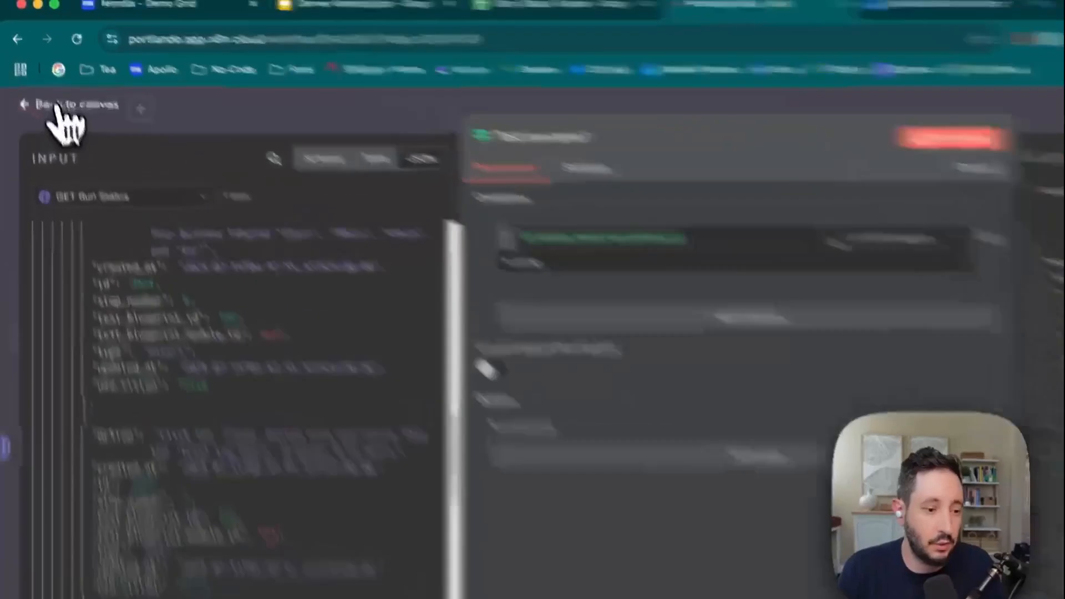
pyautogui.click(58, 107)
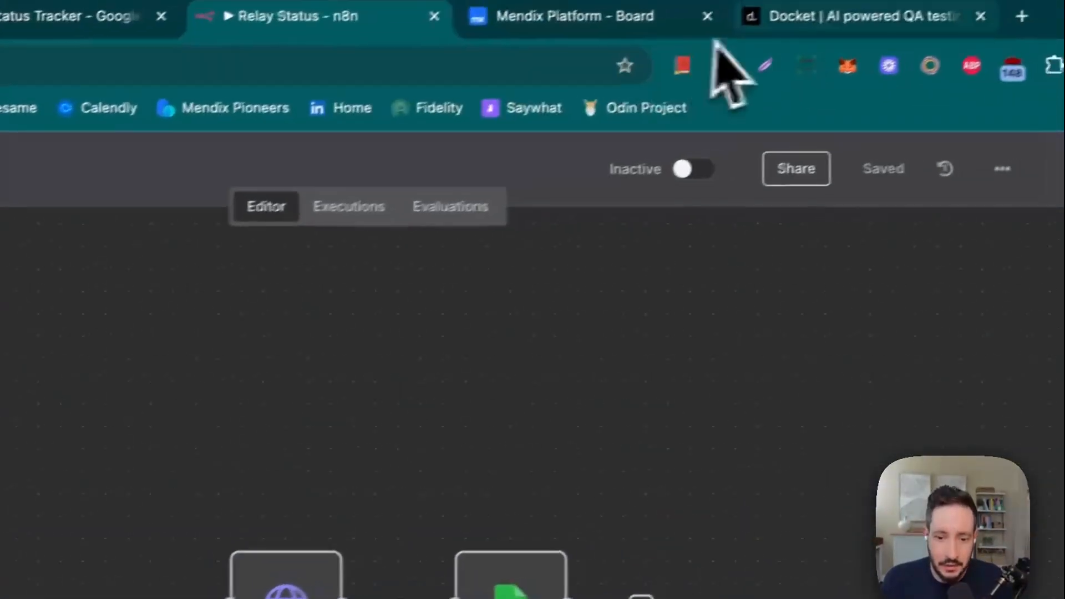
# Switch to Docket and open the test inside the manual run from July 25, 2025, 02:07 PM.
pyautogui.click(803, 25)
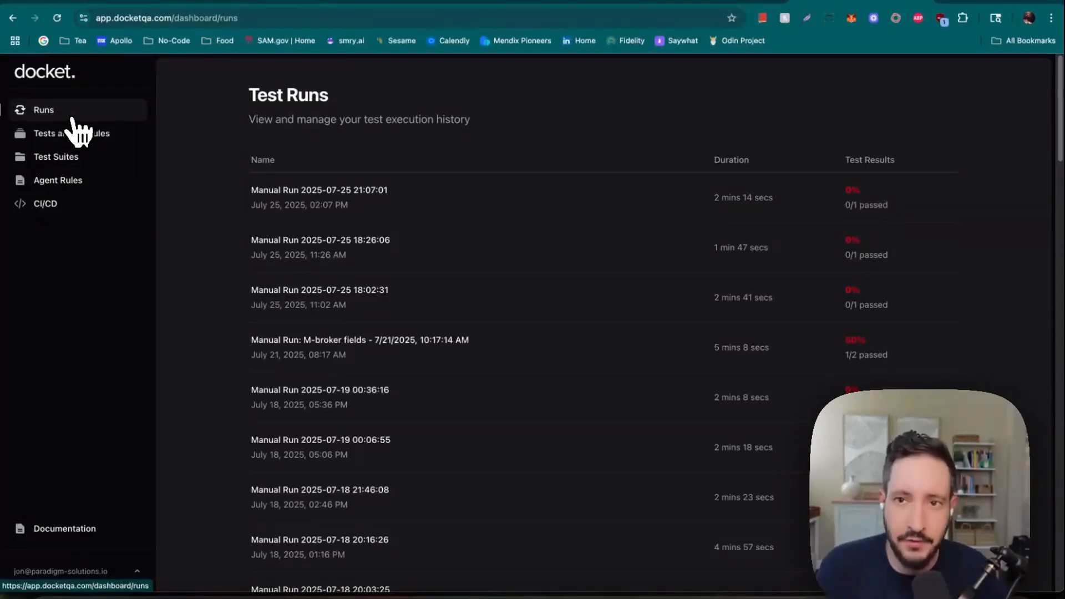
pyautogui.click(93, 117)
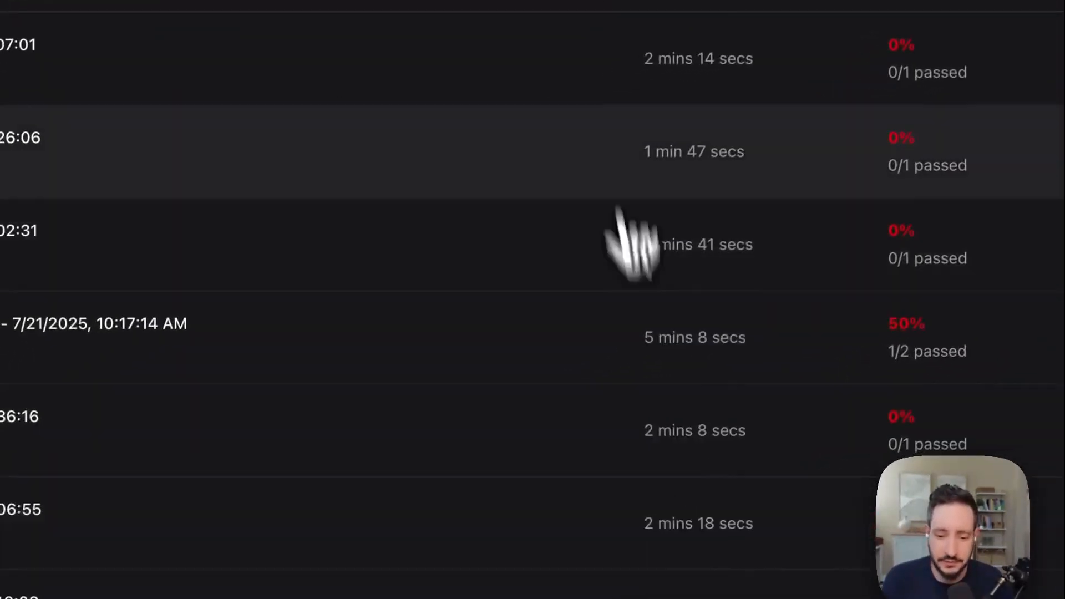
pyautogui.click(552, 89)
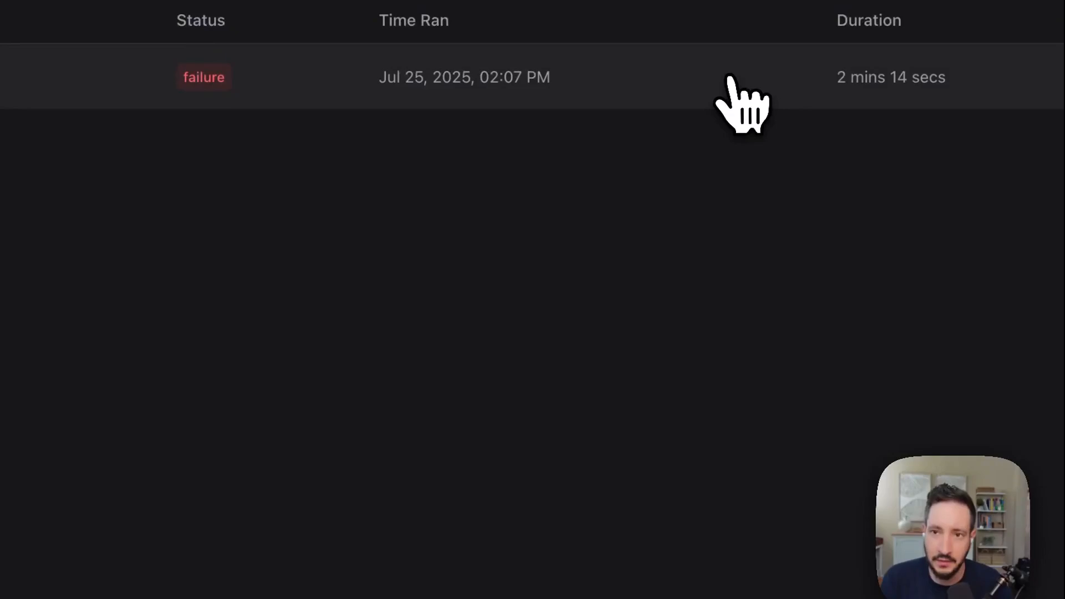
pyautogui.click(586, 79)
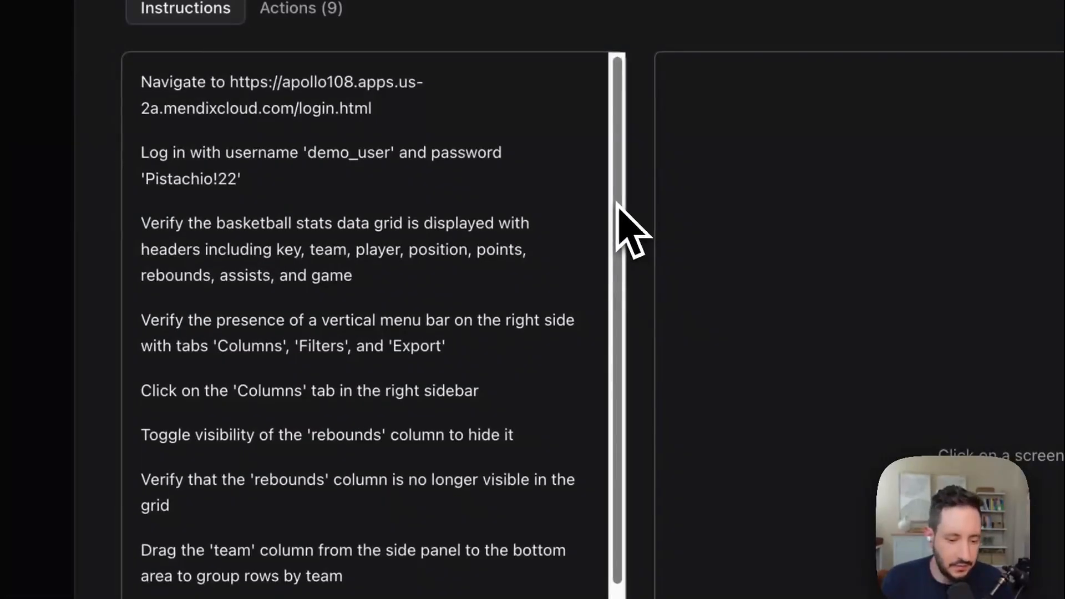
# Read through the test's instructions, from the login to the column grouping and sorting checks.
pyautogui.scroll(-10, 571, 428)
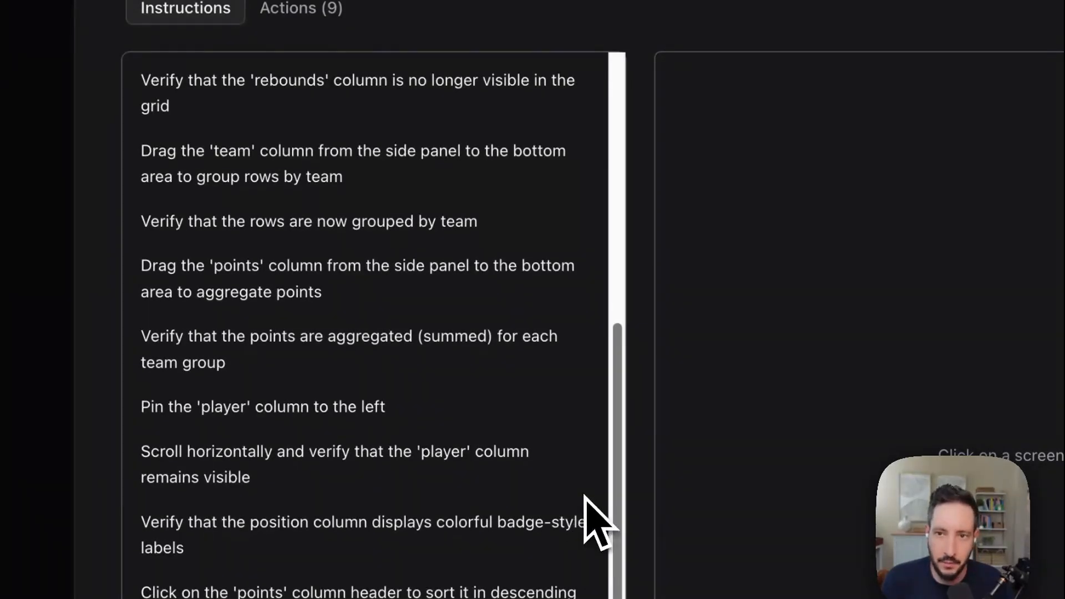
pyautogui.scroll(3, 585, 488)
pyautogui.scroll(5, 609, 402)
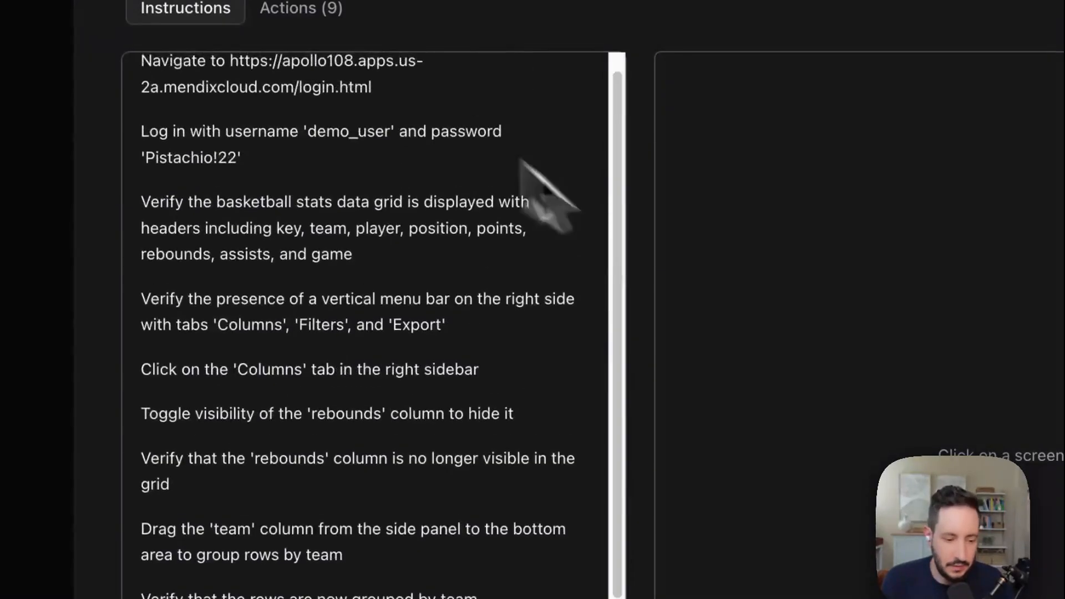
# Show the test run's agent actions and read the opening navigation and login entries.
pyautogui.click(301, 8)
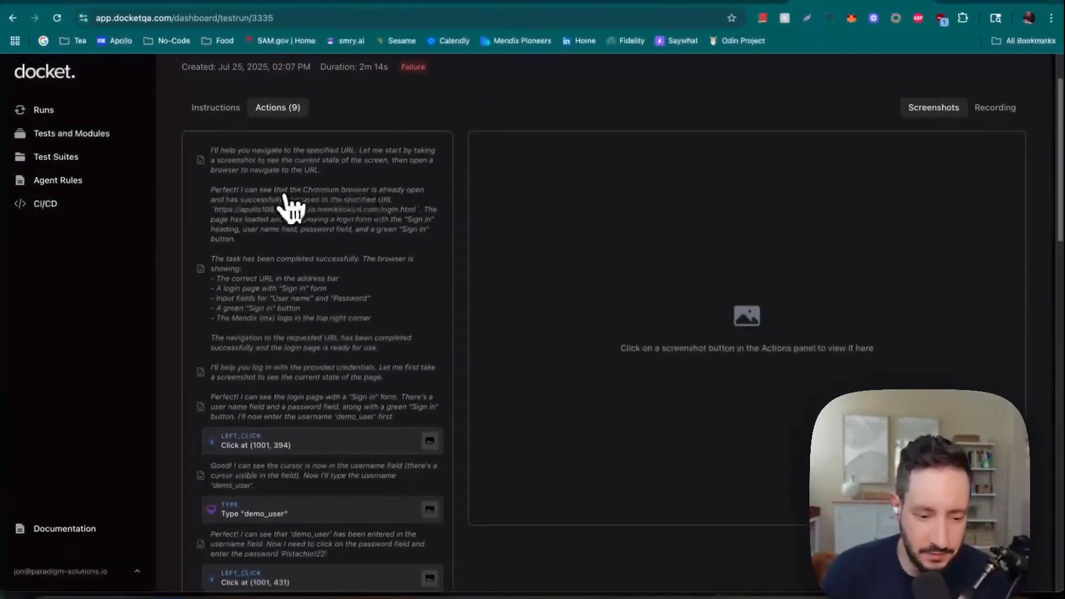
pyautogui.scroll(-1, 356, 260)
pyautogui.scroll(-1, 358, 283)
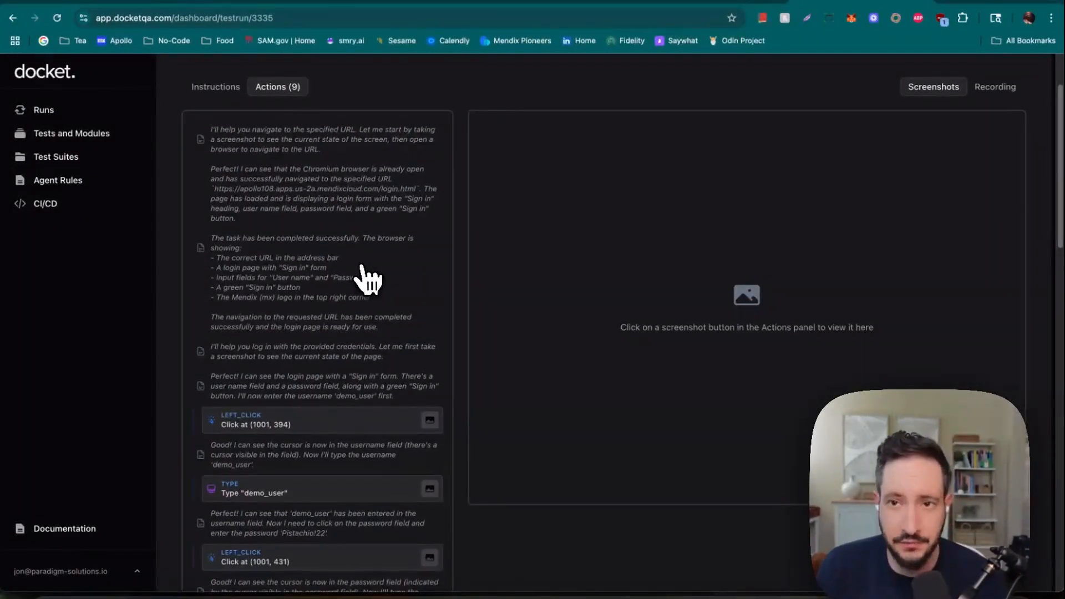
pyautogui.scroll(-3, 363, 292)
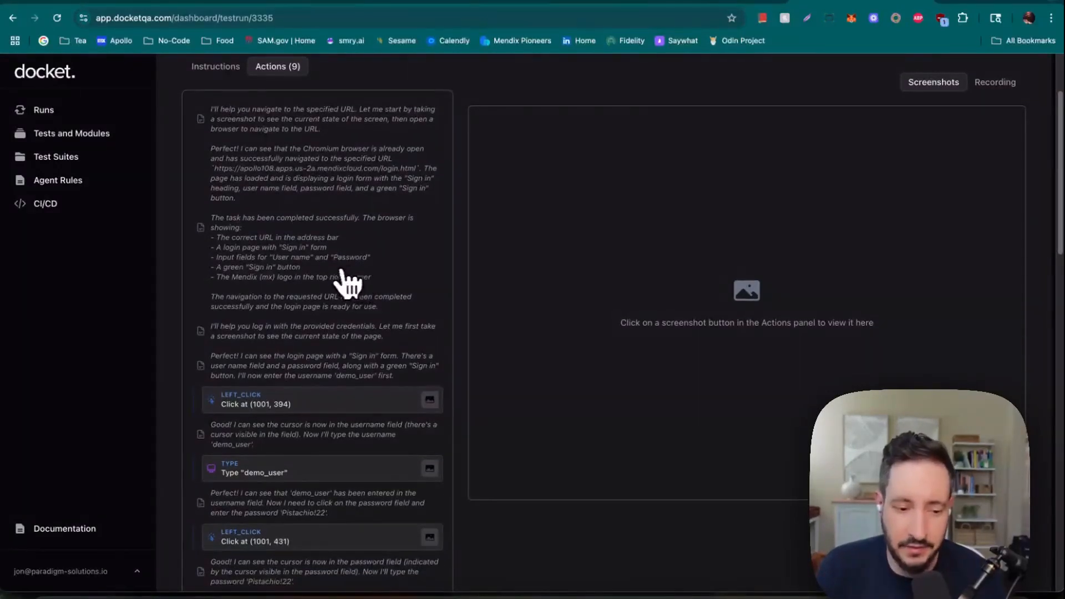
pyautogui.scroll(-2, 365, 272)
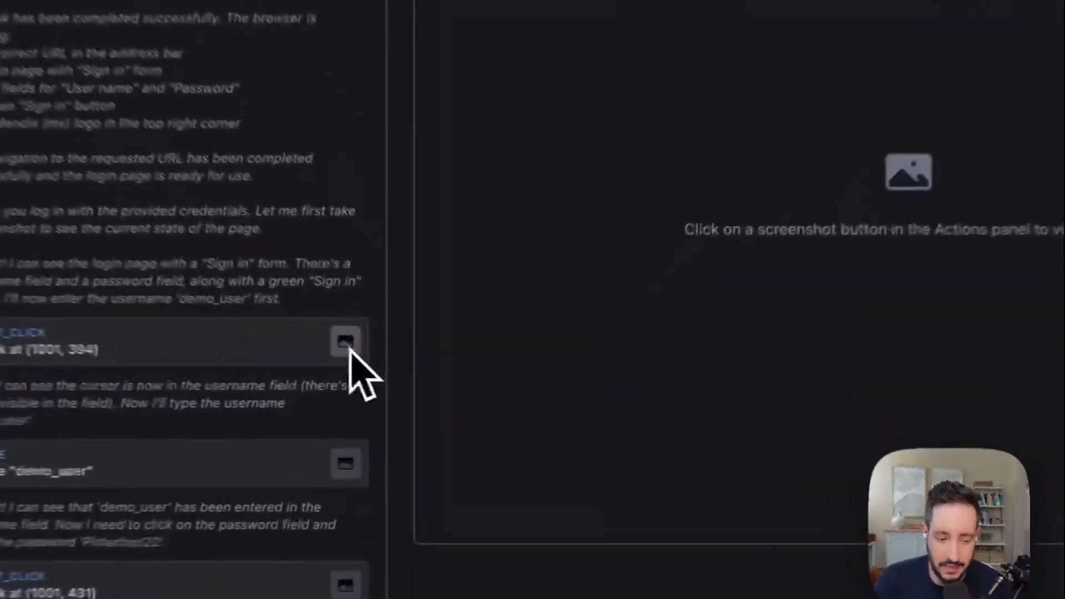
# View the screenshots attached to the login actions and examine the action log through the basketball grid header checks.
pyautogui.click(430, 386)
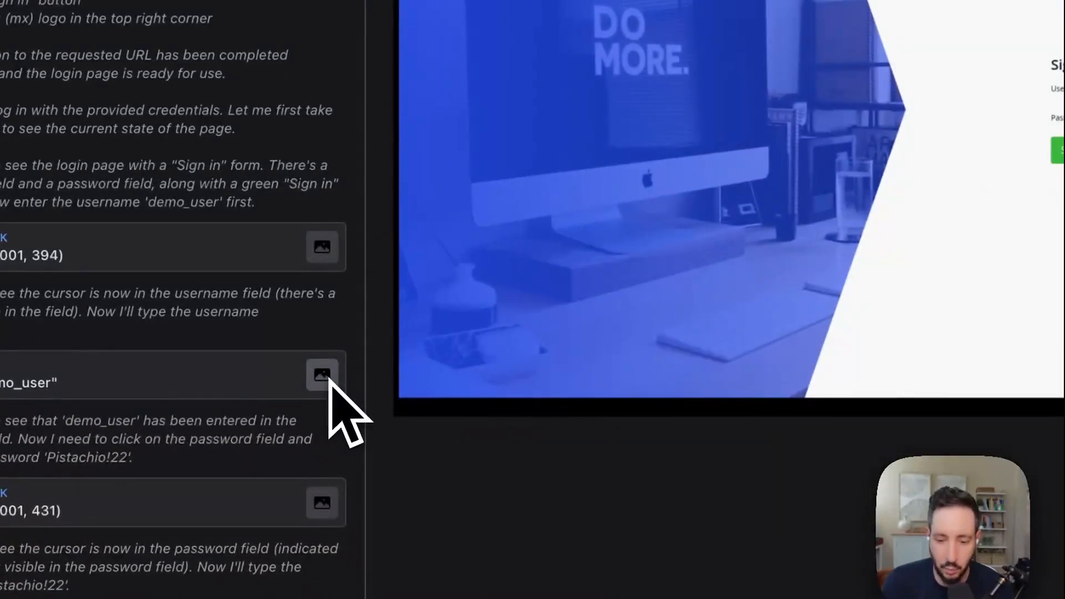
pyautogui.scroll(-3, 332, 388)
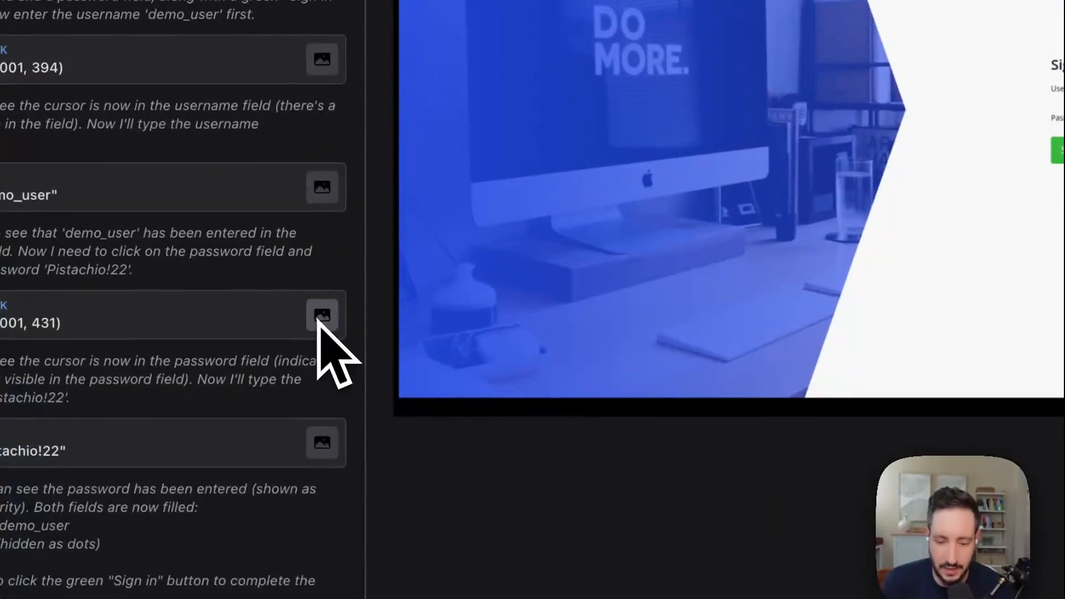
pyautogui.scroll(-2, 319, 321)
pyautogui.scroll(-15, 344, 327)
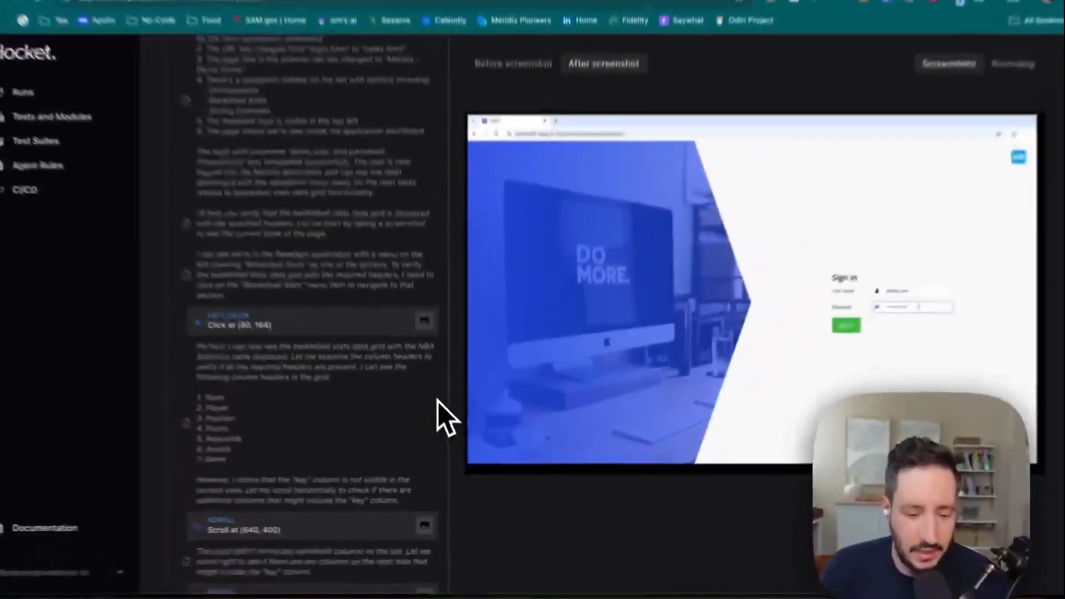
pyautogui.scroll(-1, 190, 218)
pyautogui.scroll(-10, 360, 372)
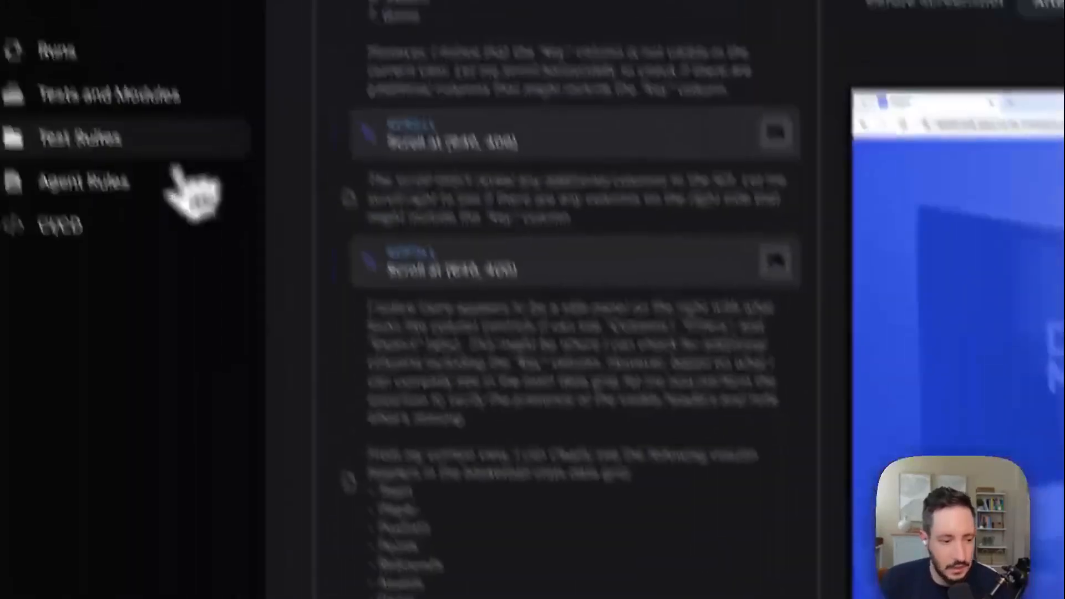
# Go to the test suites, view the Apollo suite's login module and schedule settings, and close them without saving.
pyautogui.click(143, 271)
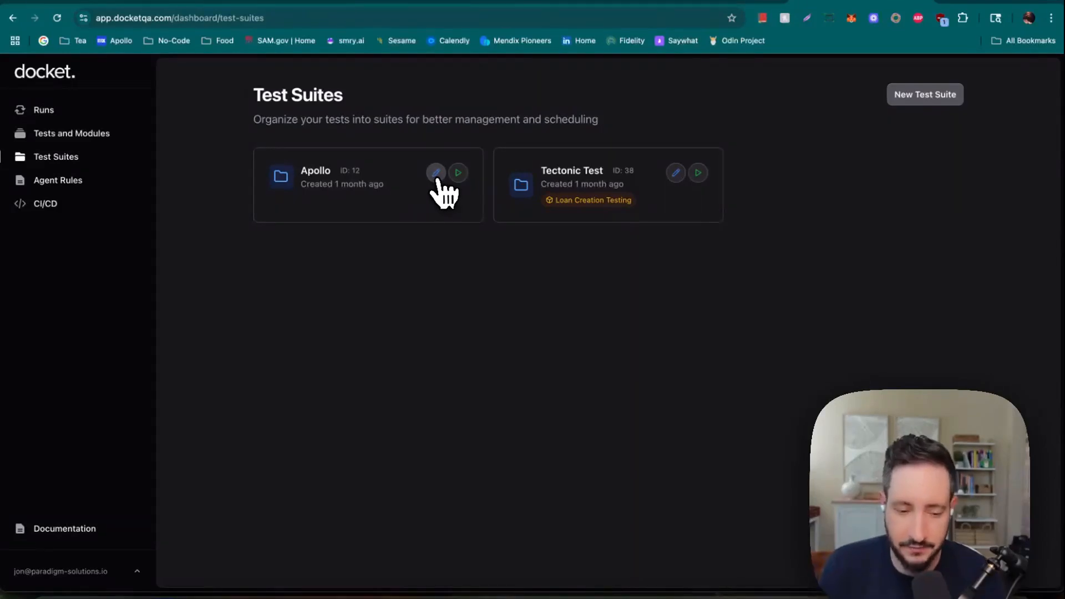
pyautogui.click(436, 172)
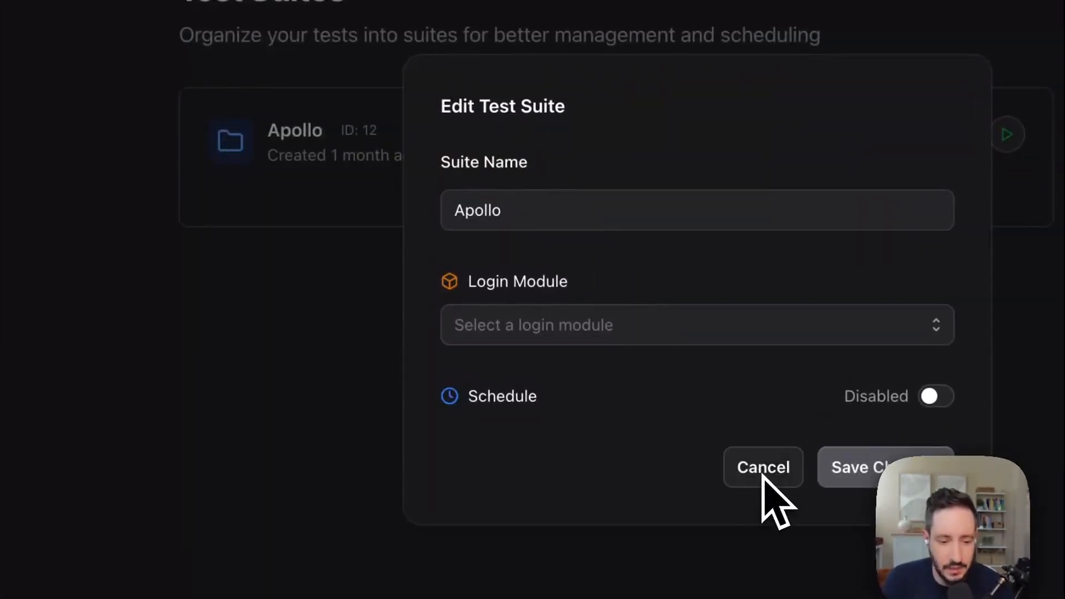
pyautogui.click(764, 470)
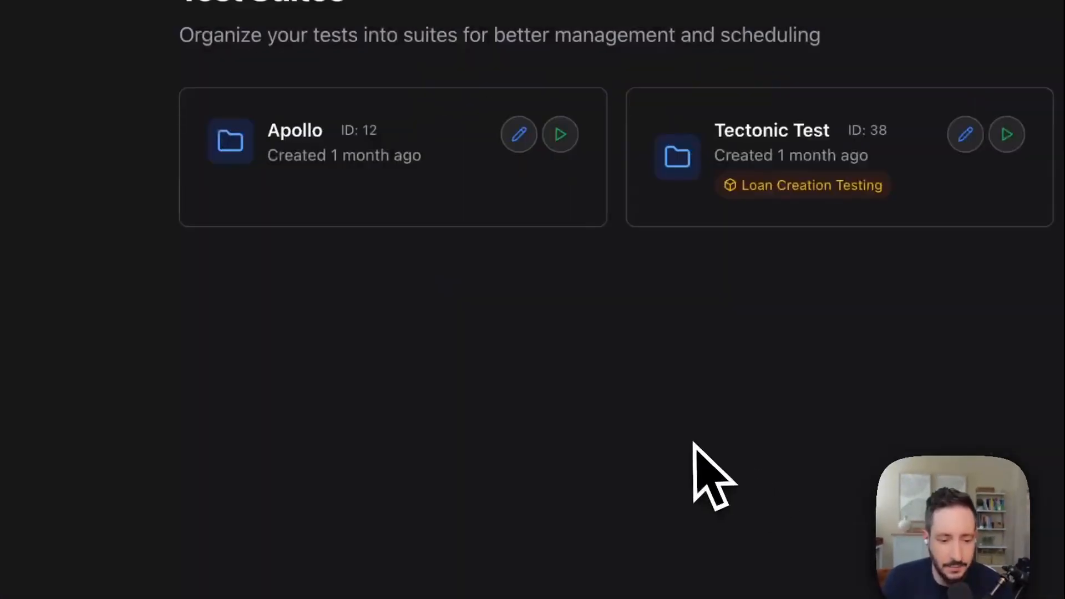